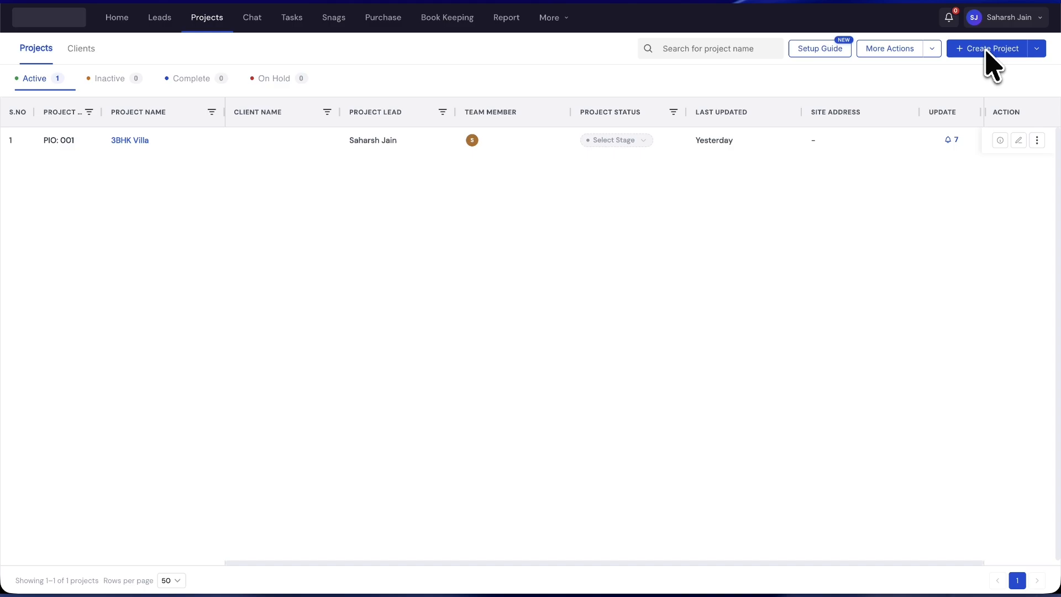
Start a new project from the Projects page.
left_click(986, 50)
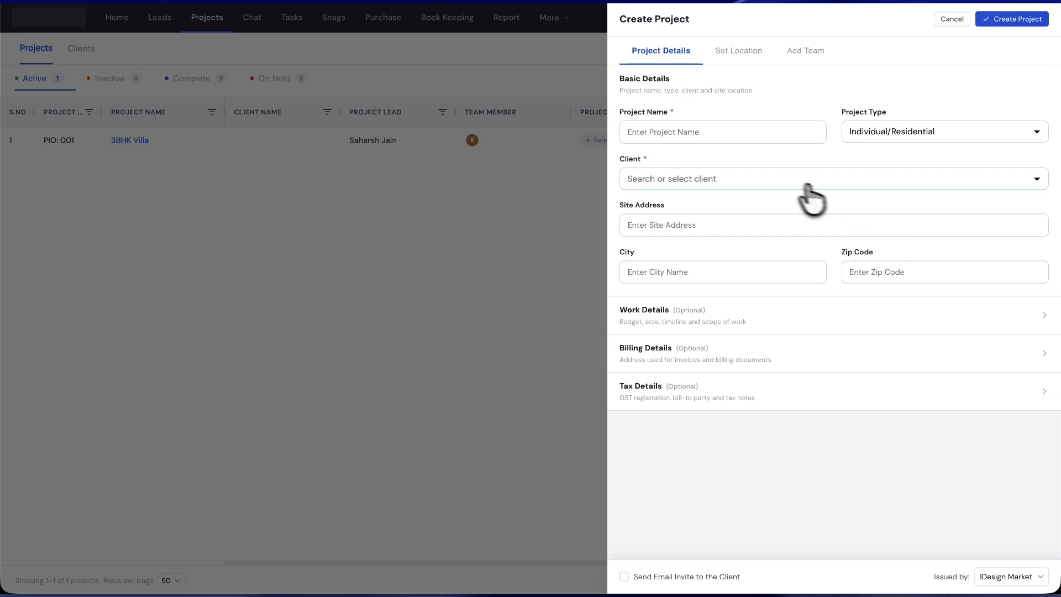
Name the project XYZ PVT. LTD. and keep Individual/Residential as its project type.
left_click(779, 137)
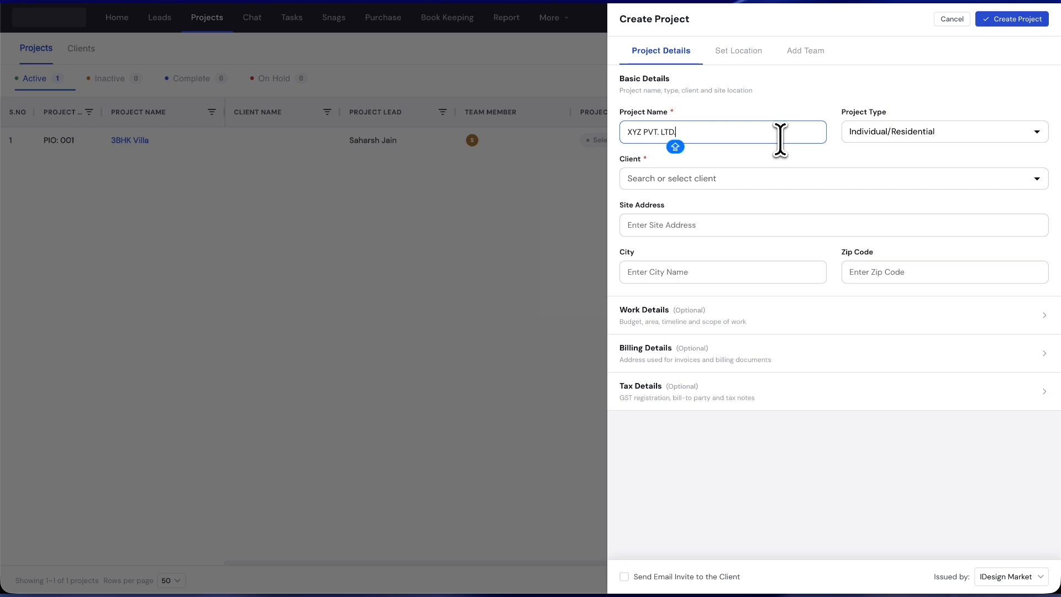
left_click(904, 135)
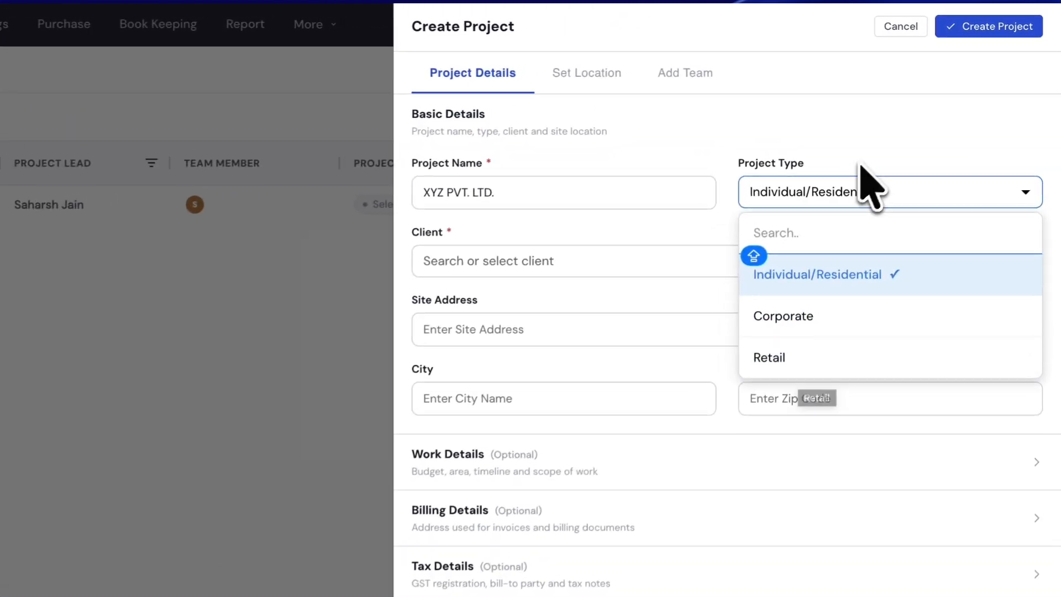
left_click(925, 111)
left_click(623, 268)
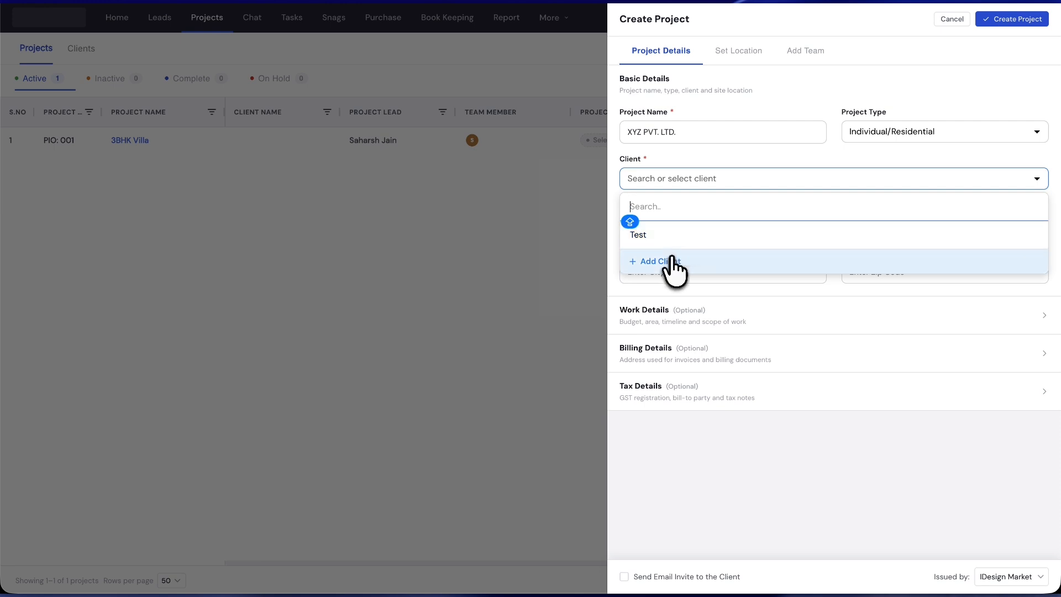
Add and save a new client with first name TEST and an e-mail address.
left_click(670, 260)
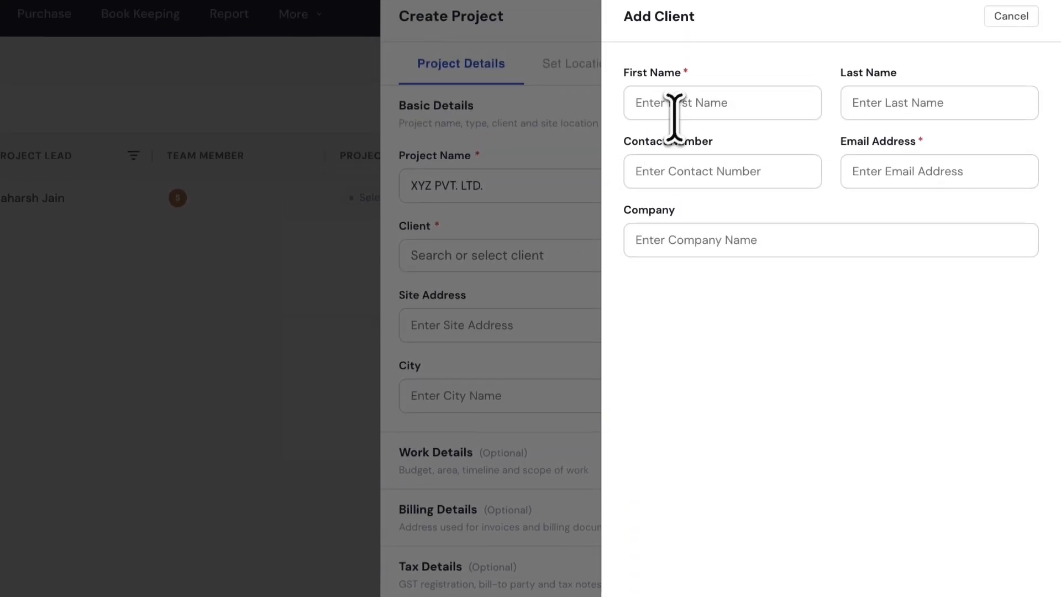
left_click(682, 111)
type("T")
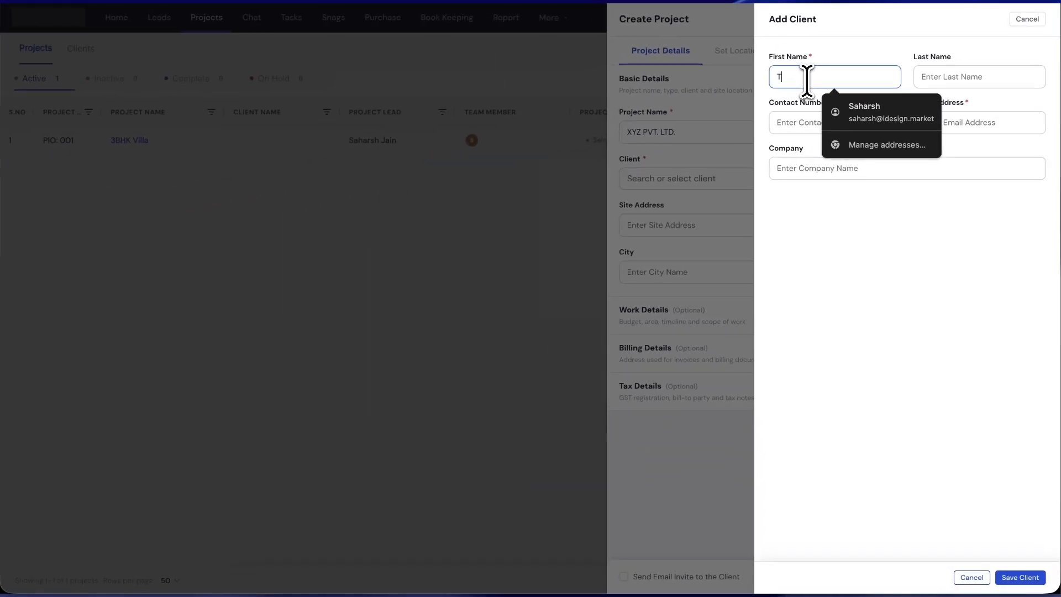
type("EST")
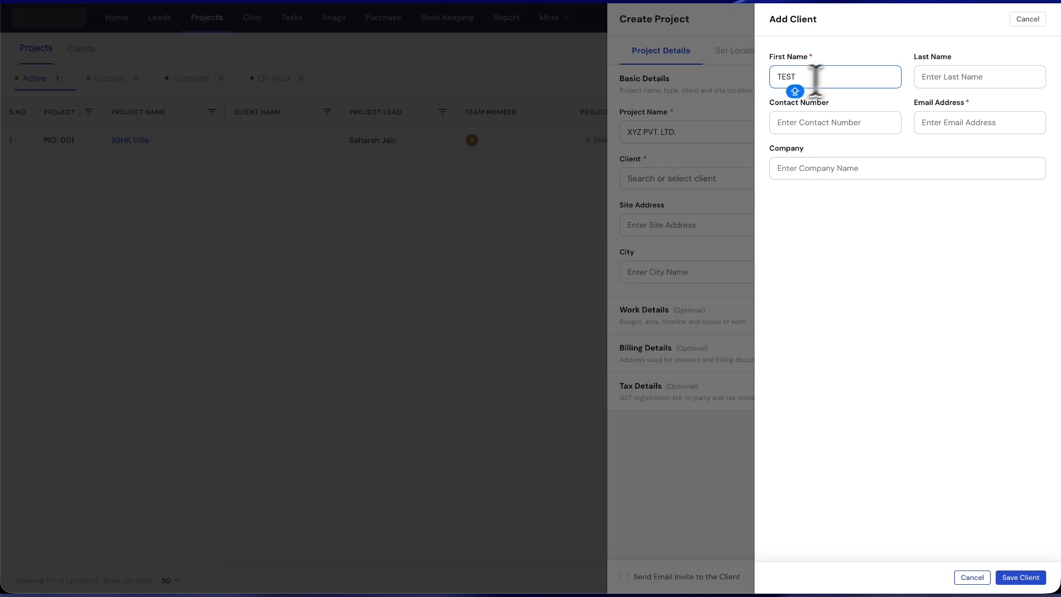
left_click(945, 123)
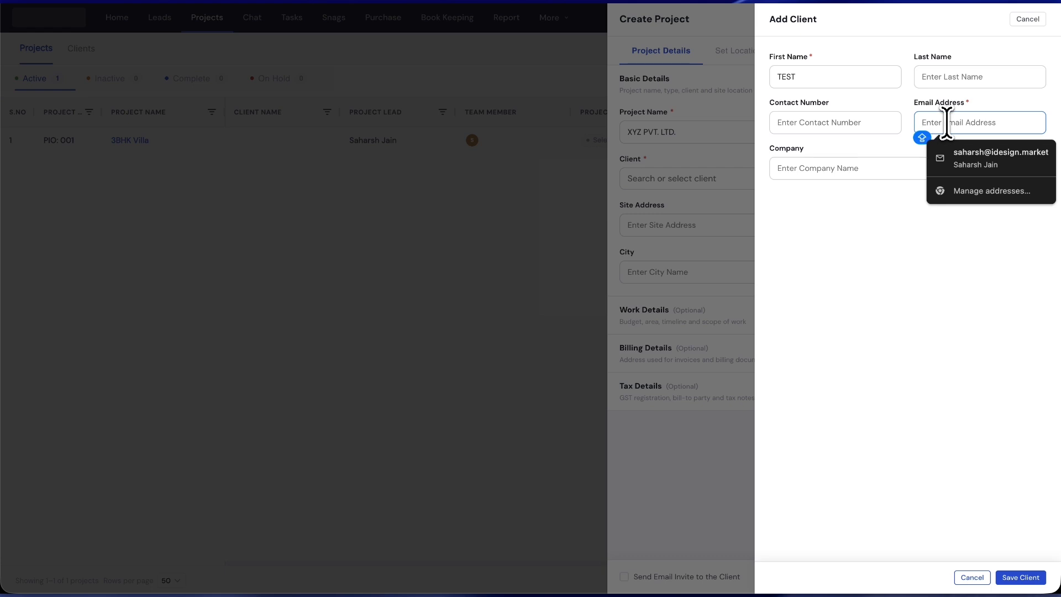
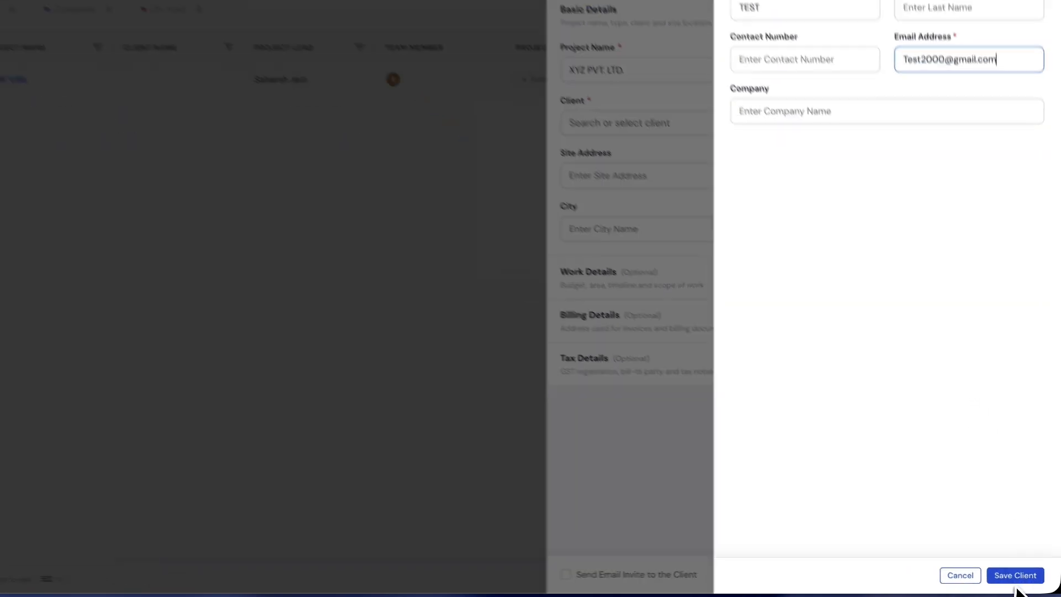
left_click(1016, 576)
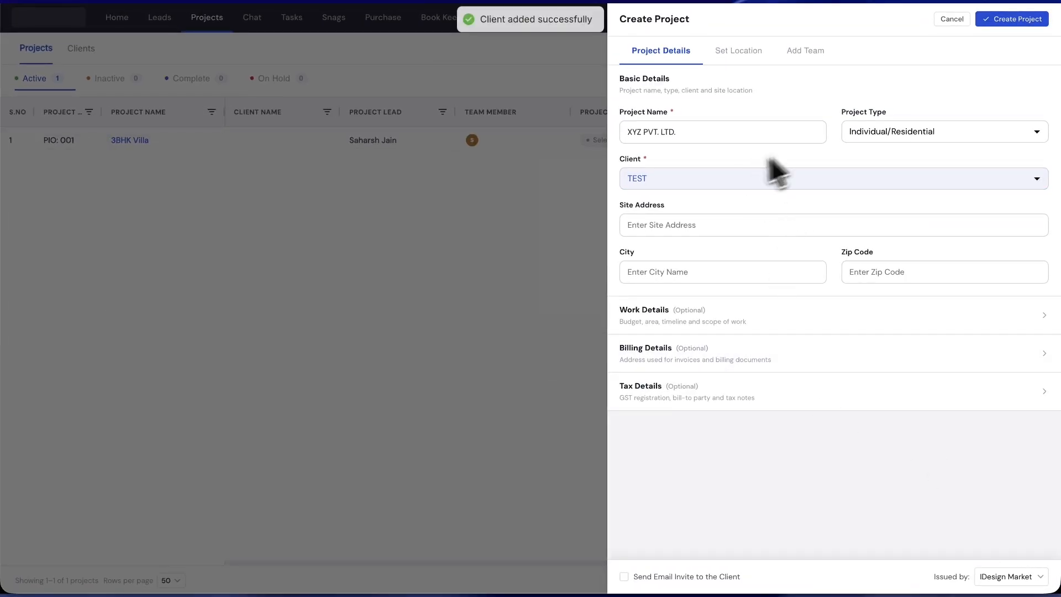
Enter pune as the site address and leave City and Zip Code blank.
left_click(719, 227)
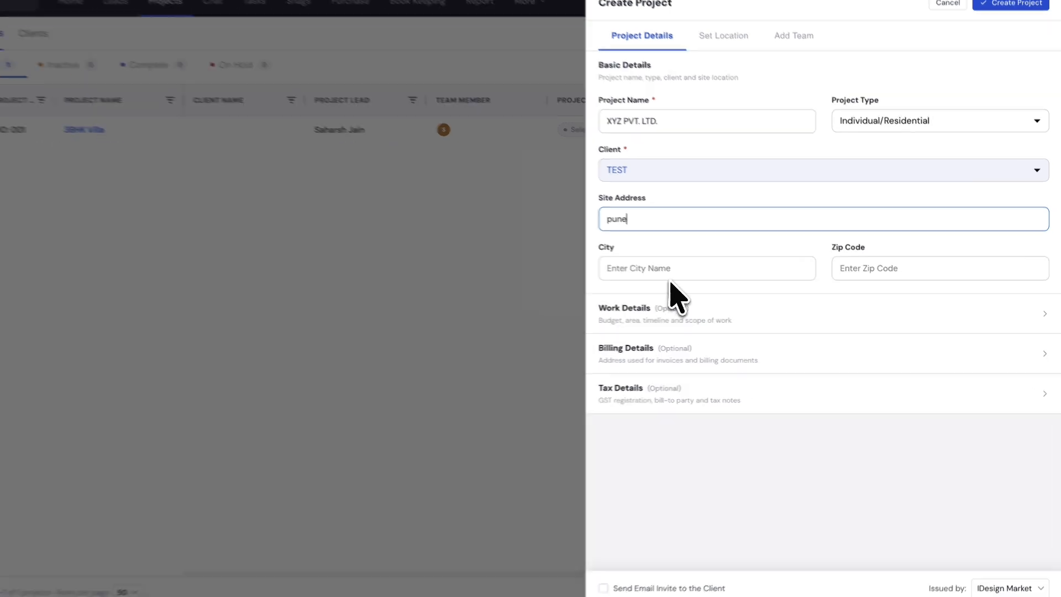
left_click(698, 272)
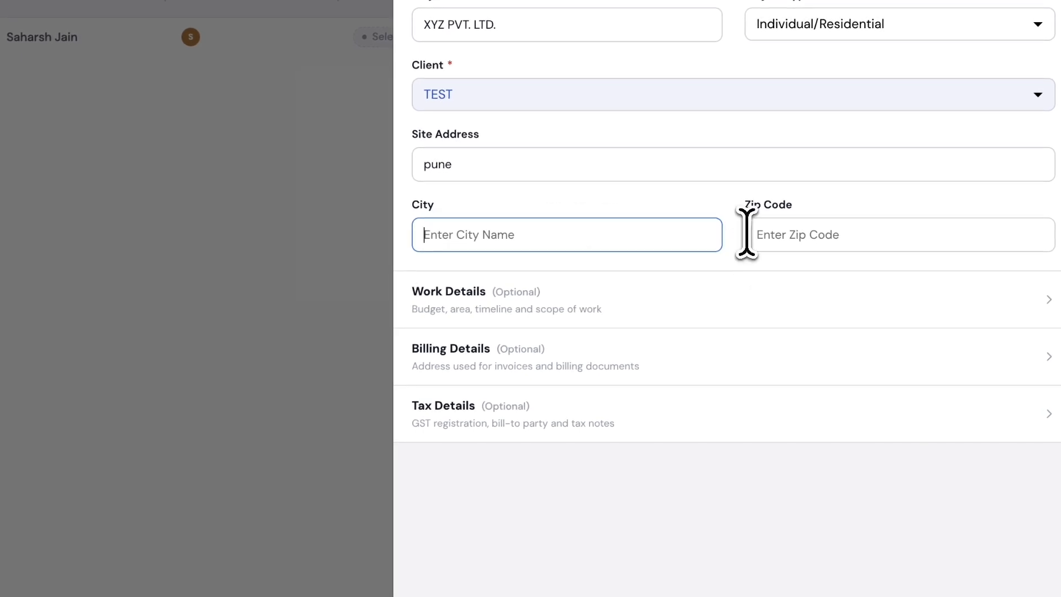
left_click(793, 243)
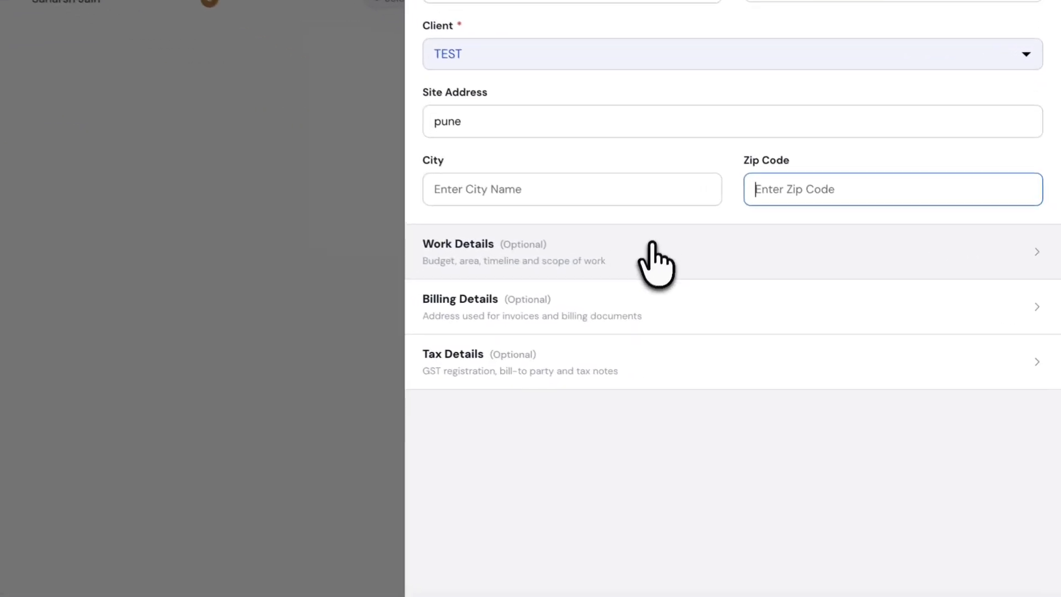
Expand the empty Work, Billing and Tax Details sections and check Issued by is IDesign Market.
left_click(782, 317)
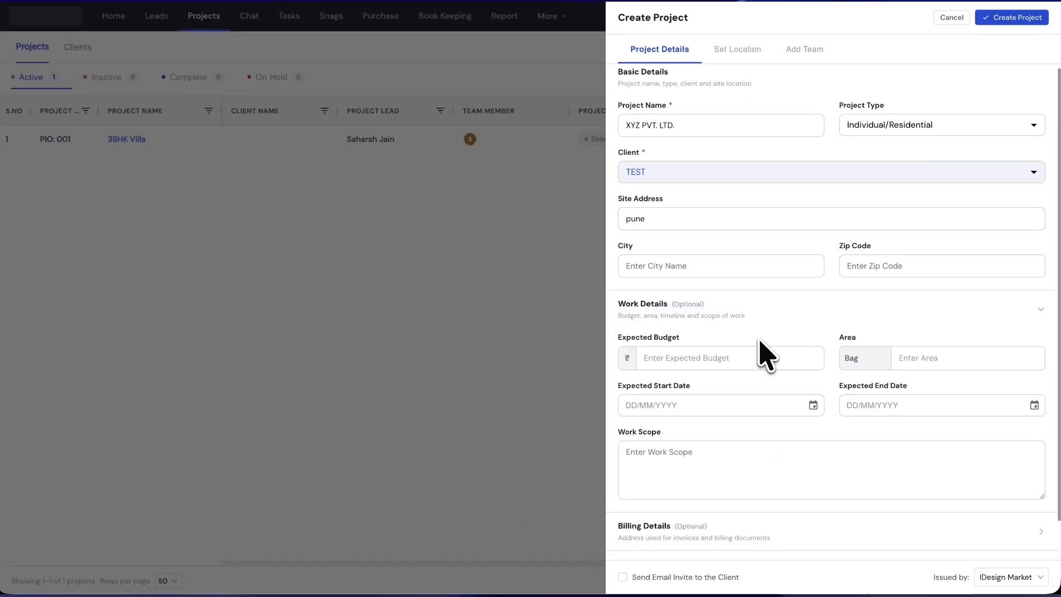
scroll(759, 341, "down", 1)
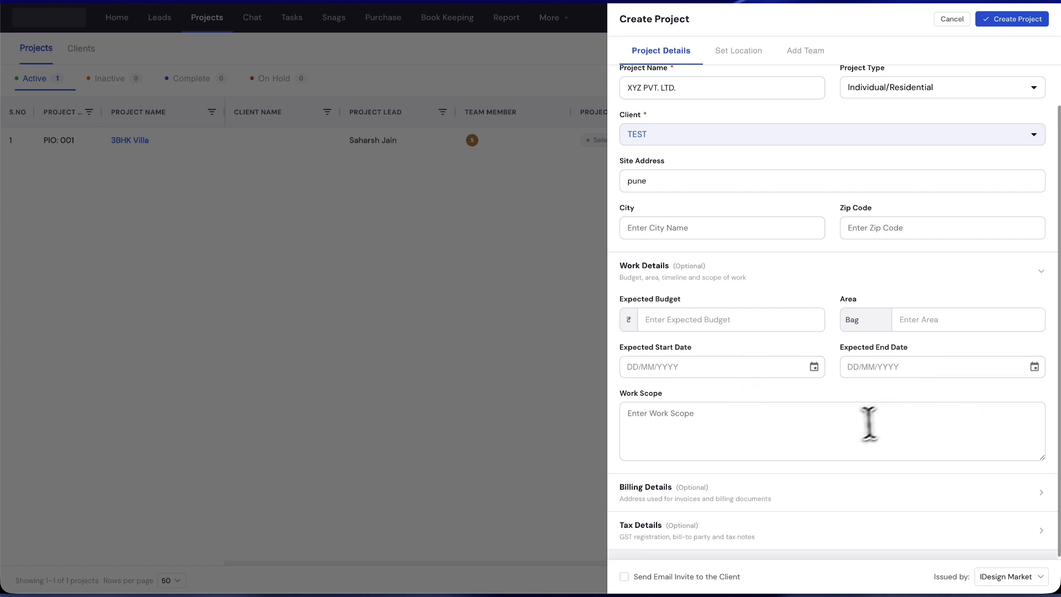
scroll(868, 423, "down", 1)
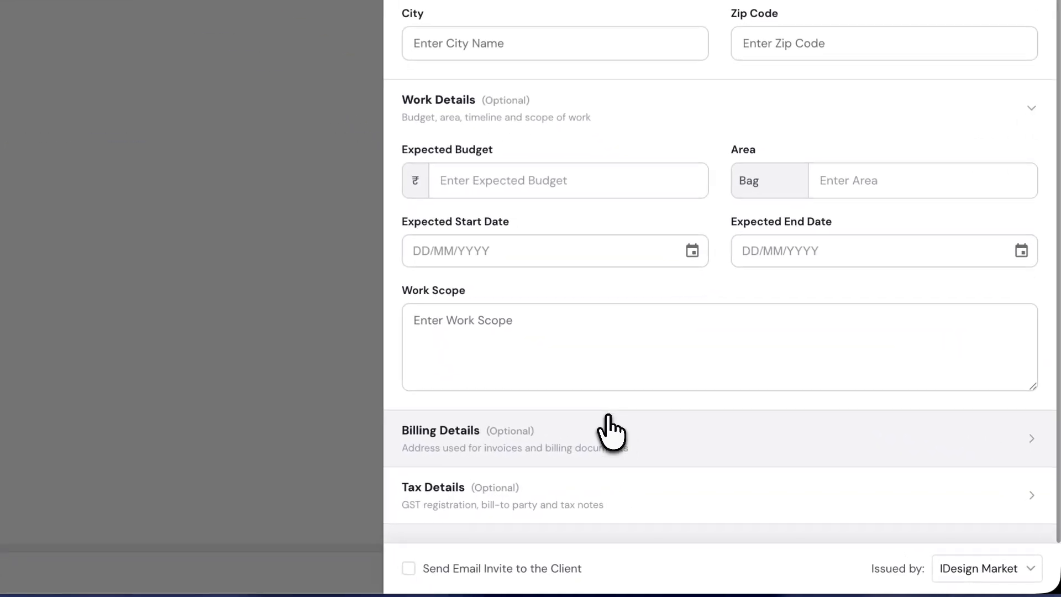
left_click(608, 426)
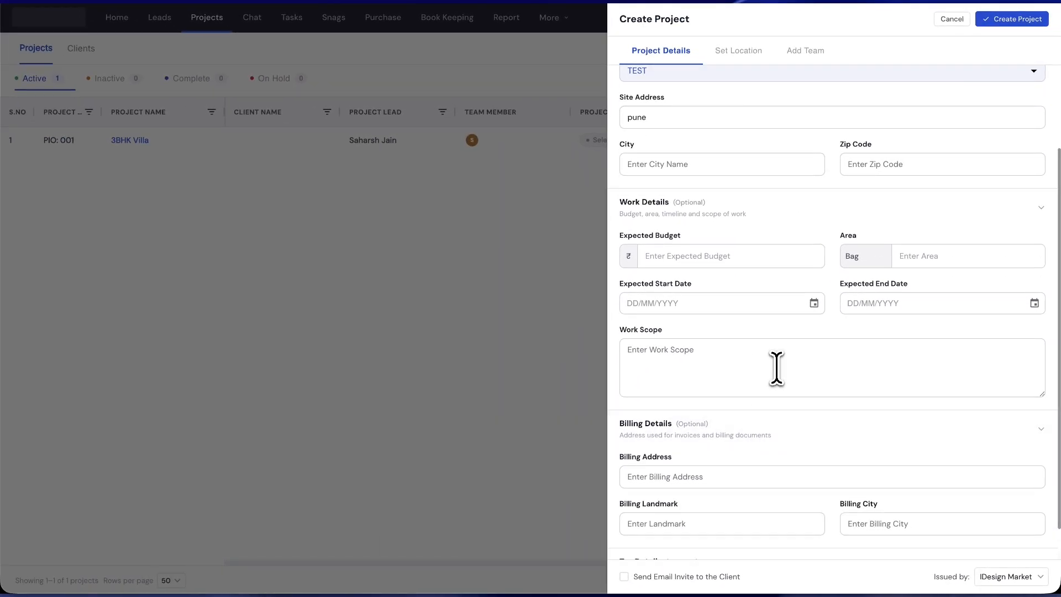
scroll(776, 367, "down", 1)
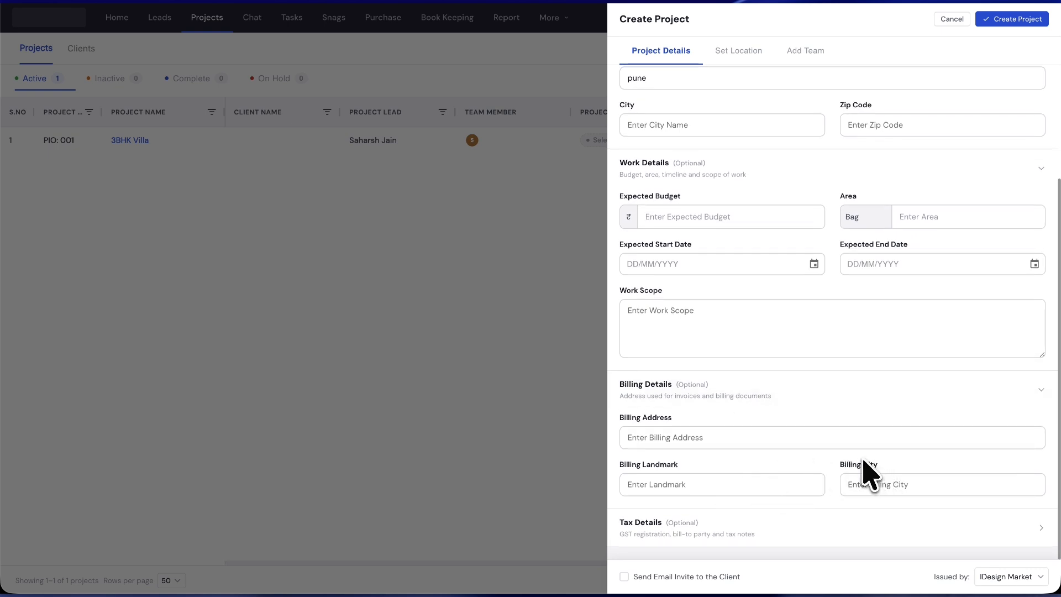
left_click(764, 522)
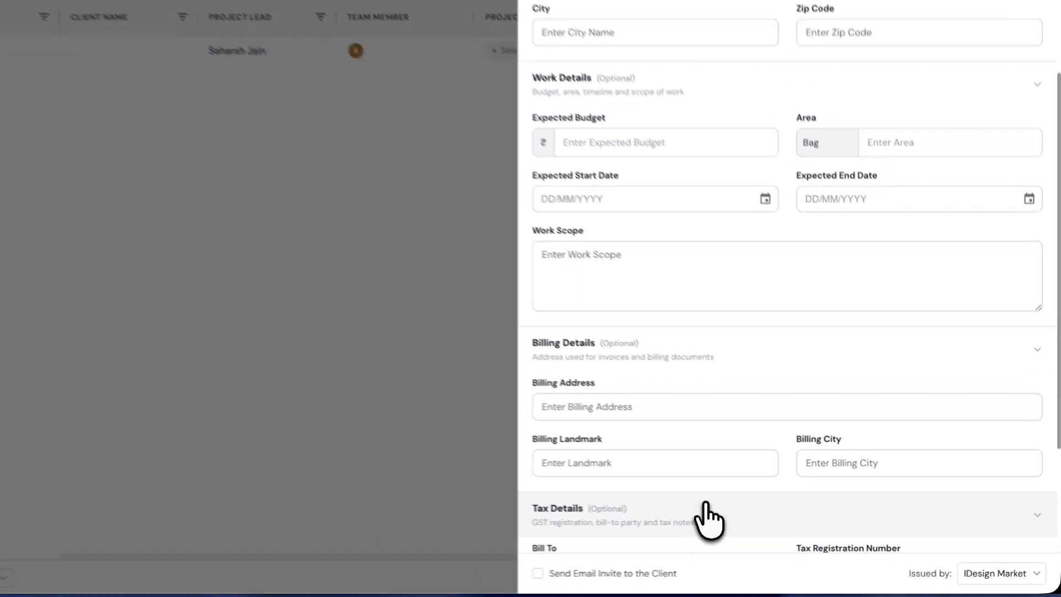
scroll(712, 479, "down", 1)
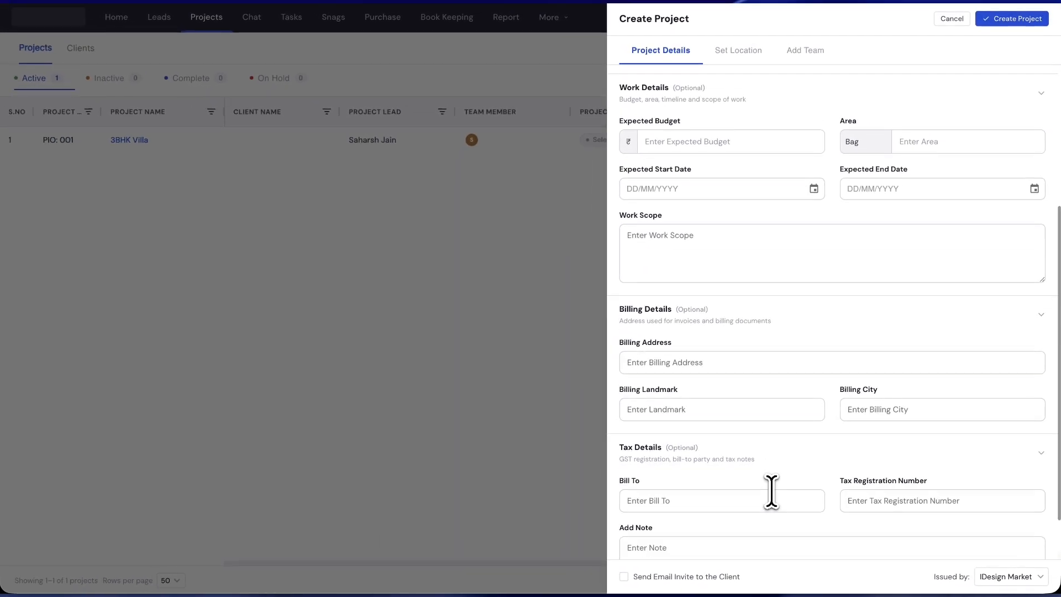
scroll(691, 460, "down", 1)
scroll(748, 475, "down", 1)
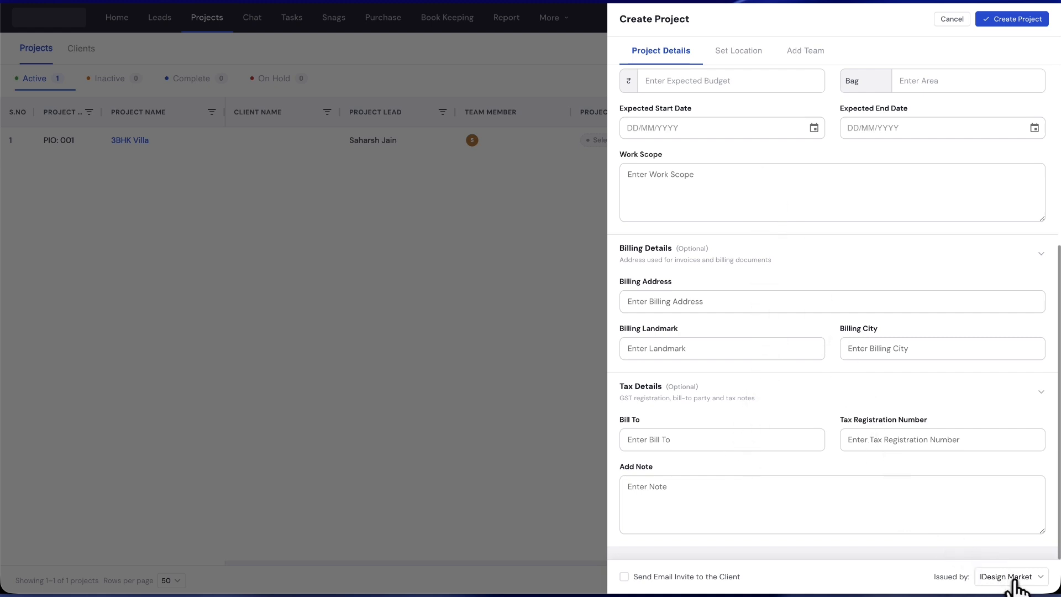
left_click(1011, 580)
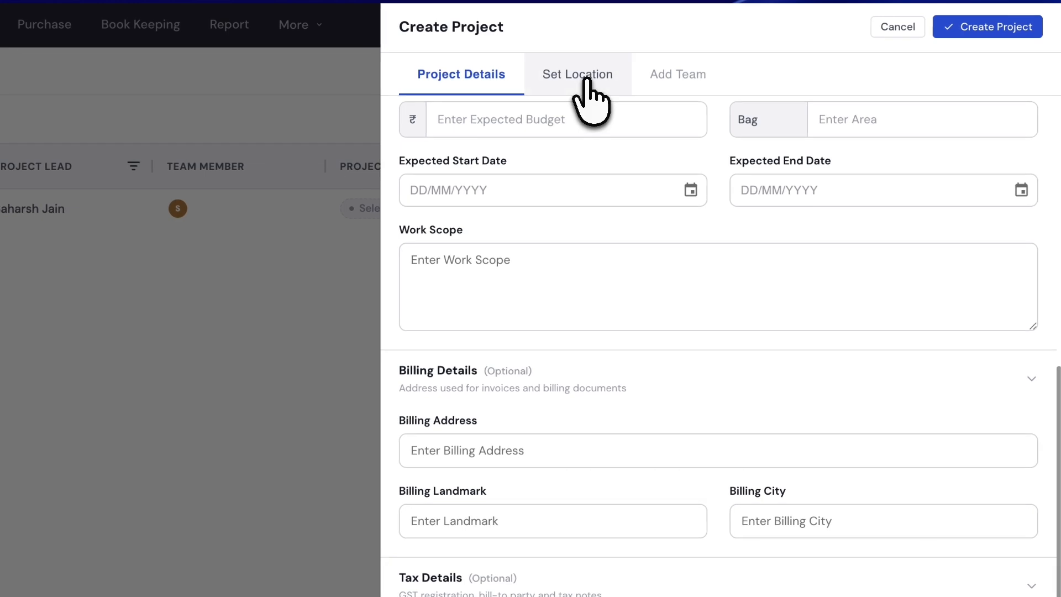
Replace the prefilled Delhi location with Pune, Maharashtra, India.
left_click(586, 80)
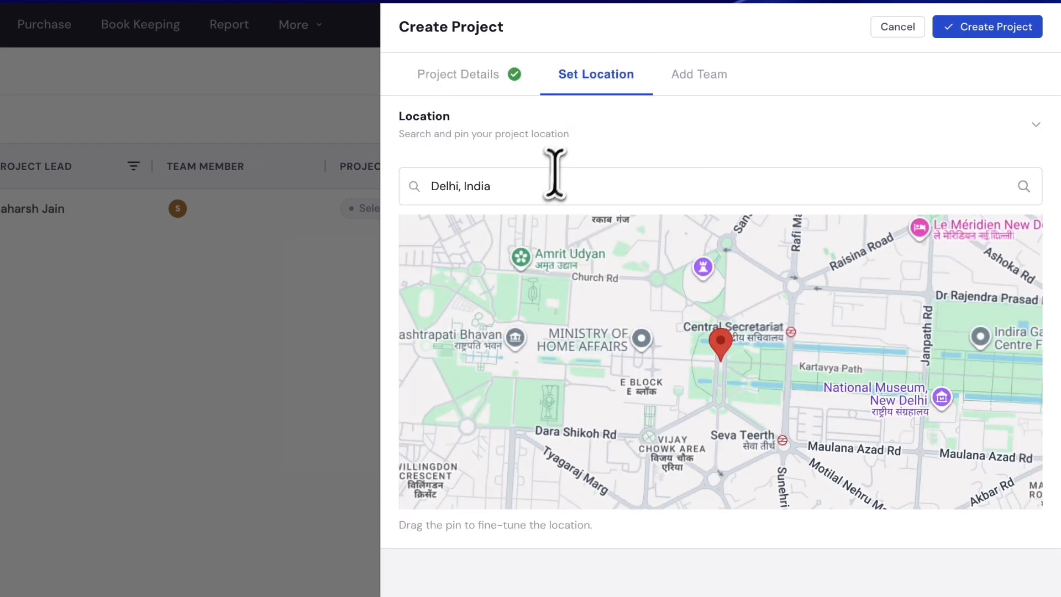
left_click(539, 190)
key("BackSpace")
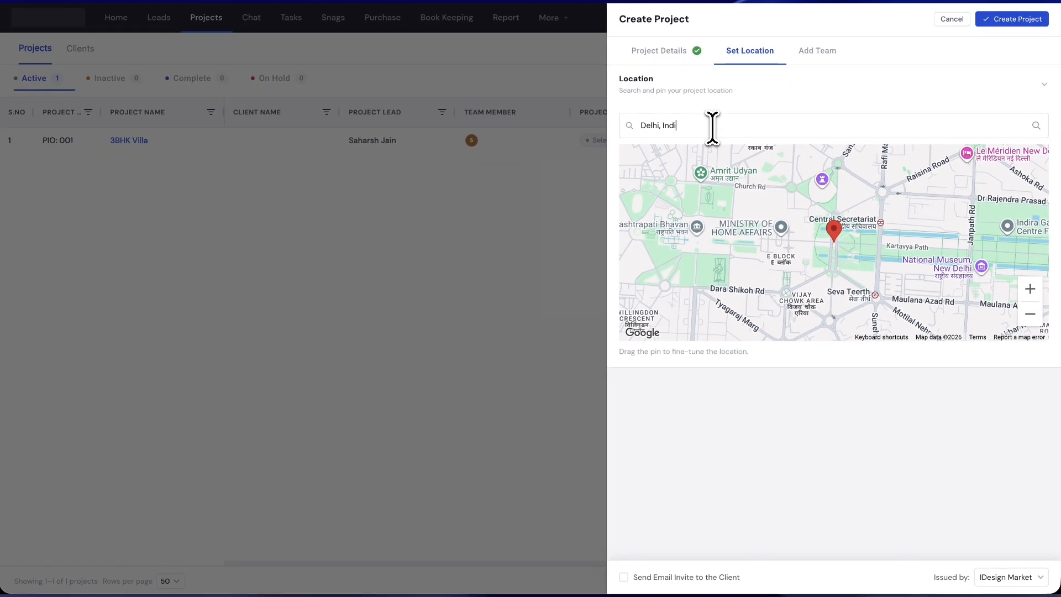
key("BackSpace")
key("BackSpace")
key("BackSpace")
key("BackSpace")
key("BackSpace")
key("BackSpace")
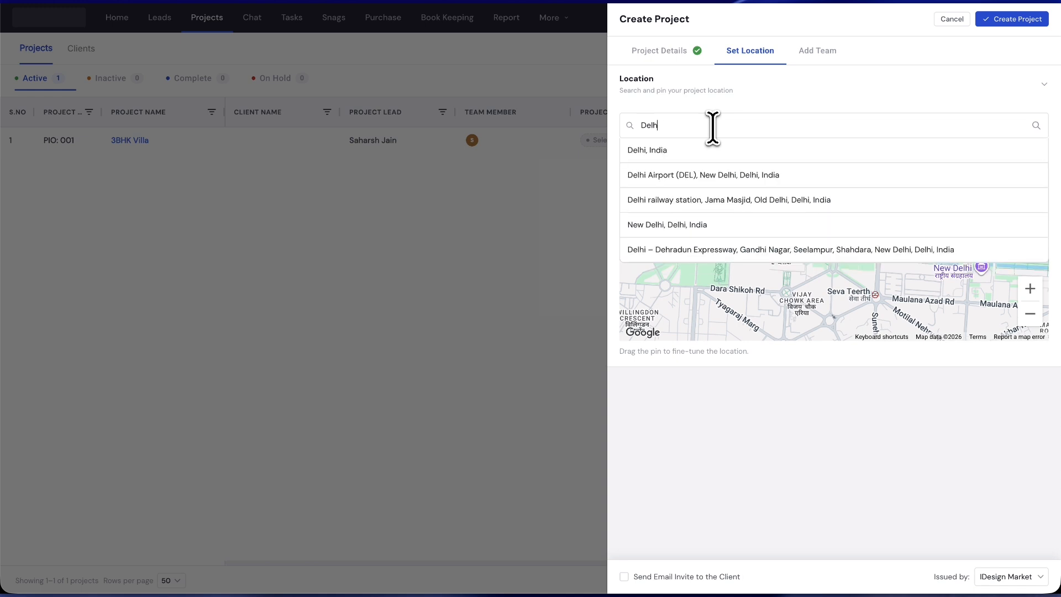
key("BackSpace")
key("BackSpace")
key("BackSpace")
key("BackSpace")
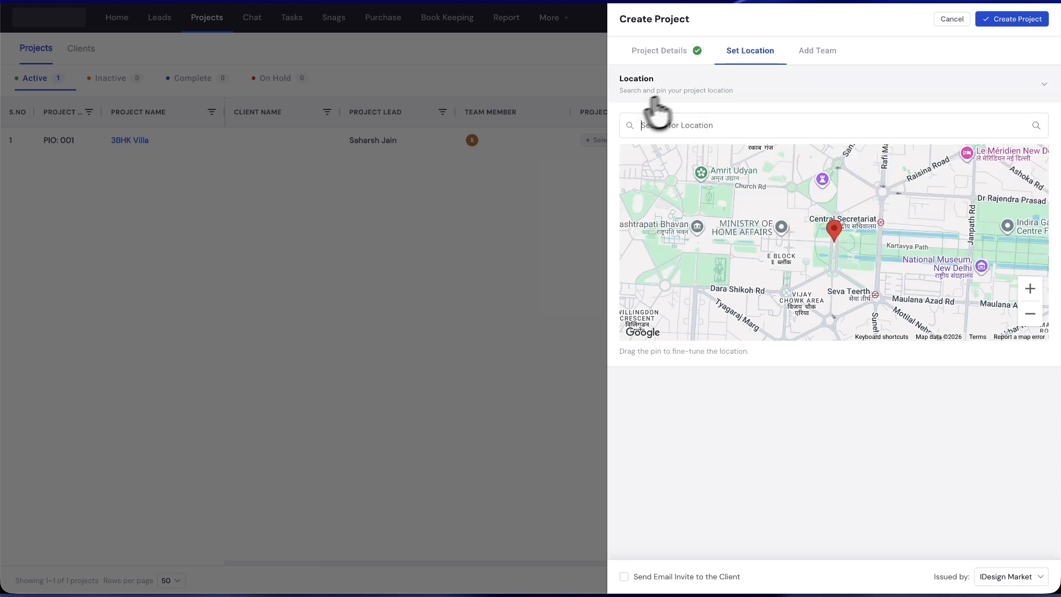
type("p")
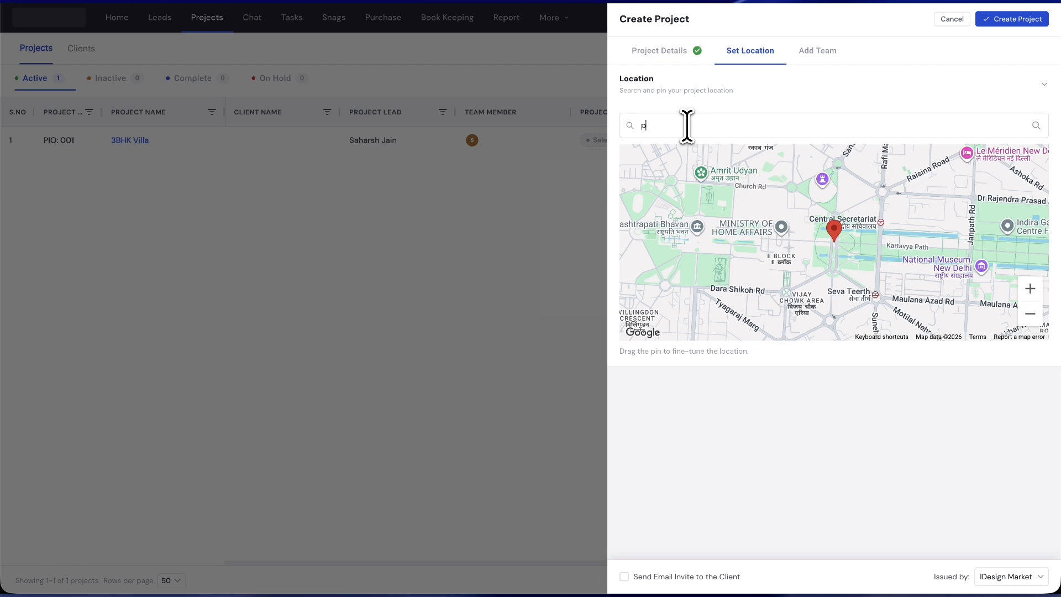
type("une")
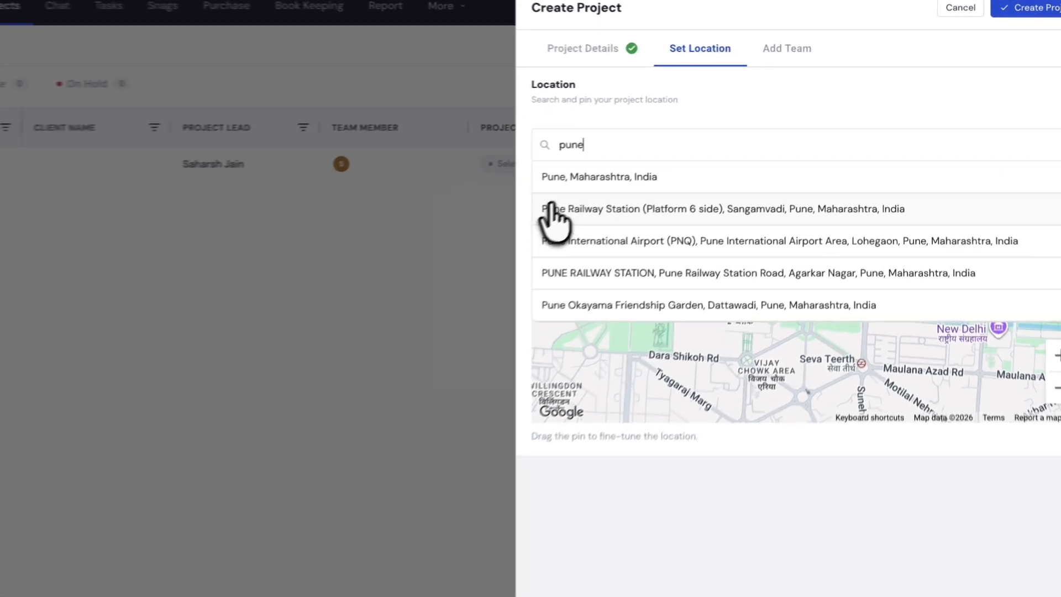
left_click(577, 178)
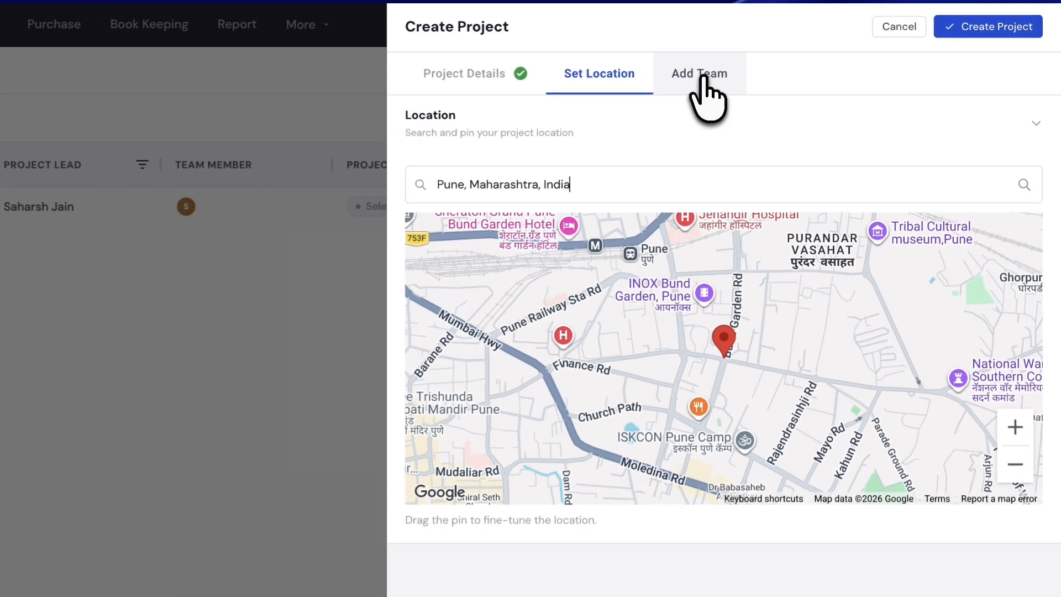
left_click(818, 54)
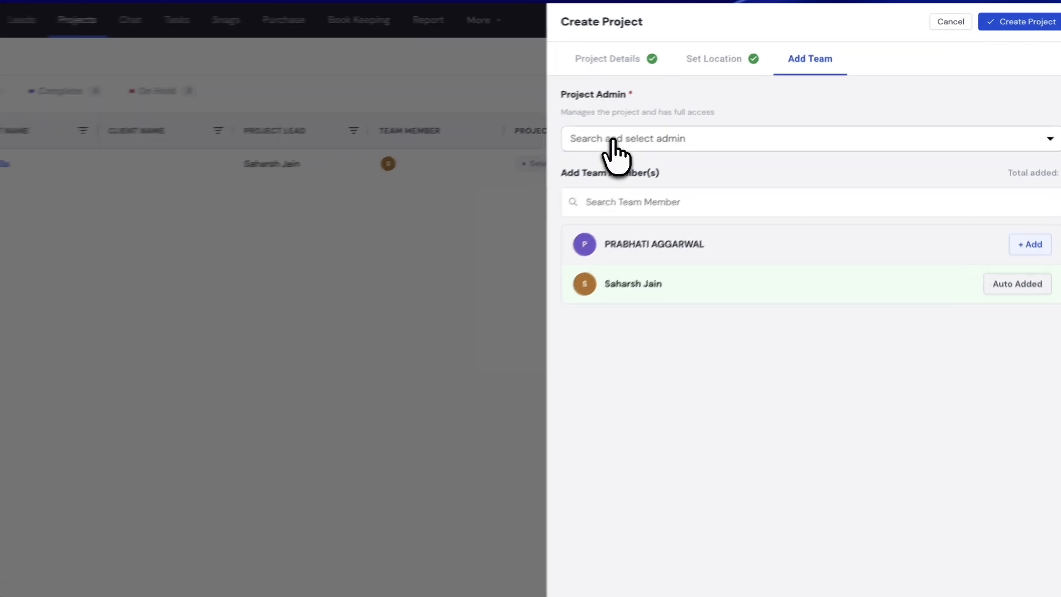
Make the chosen team user Project Admin and also add them as a team member.
left_click(664, 120)
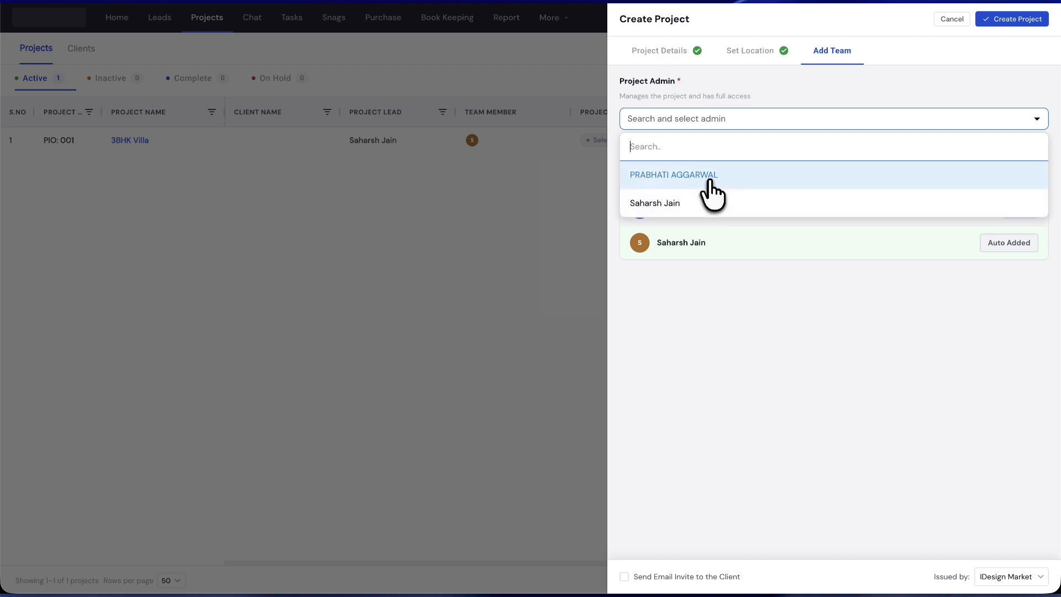
left_click(709, 182)
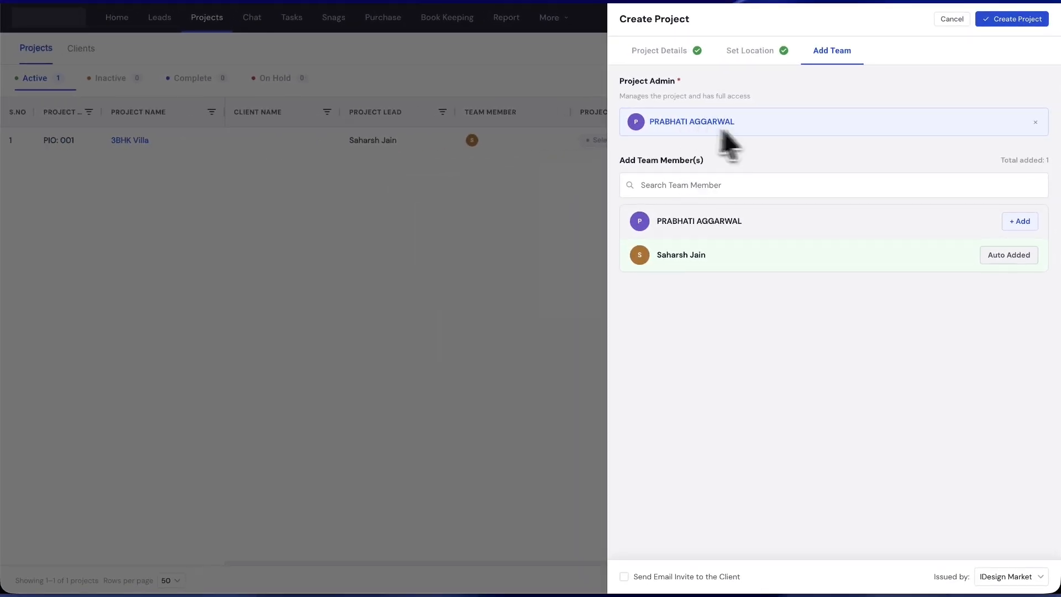
left_click(701, 185)
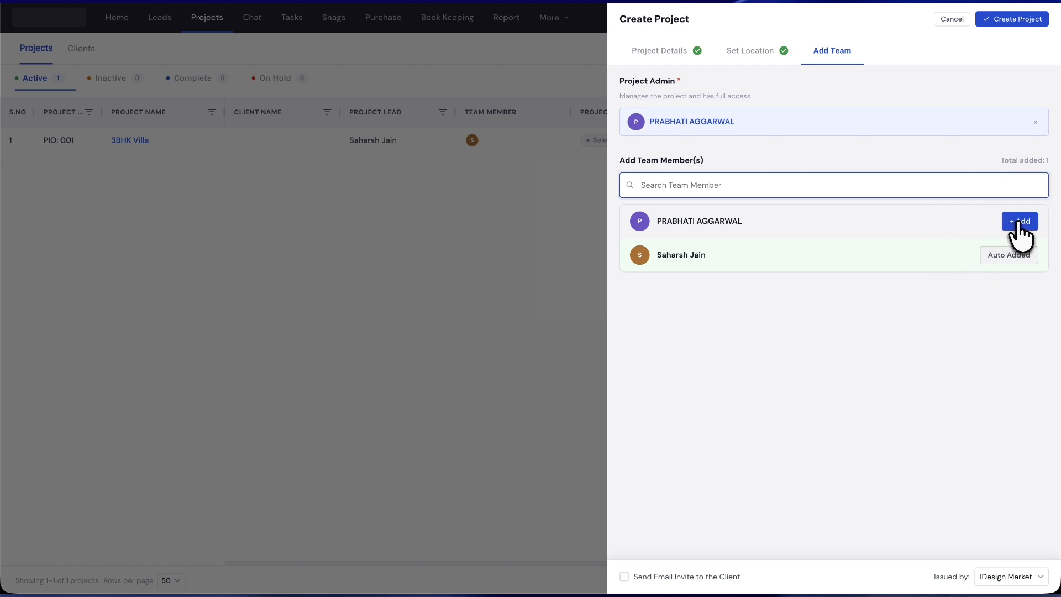
left_click(1018, 222)
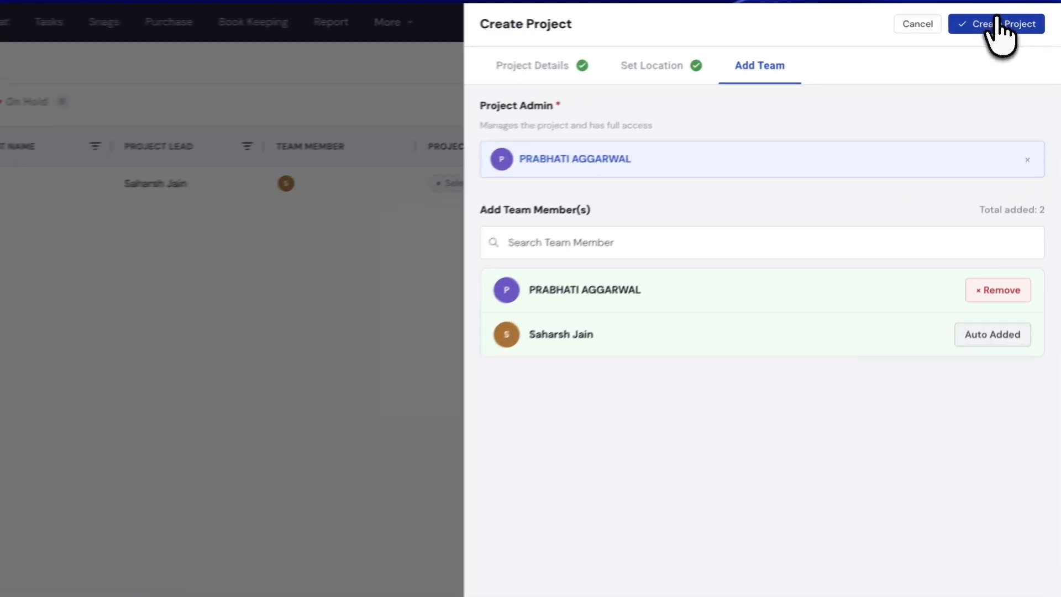
Create the project, listed as PIO: 005, leaving its stage unchanged.
left_click(988, 28)
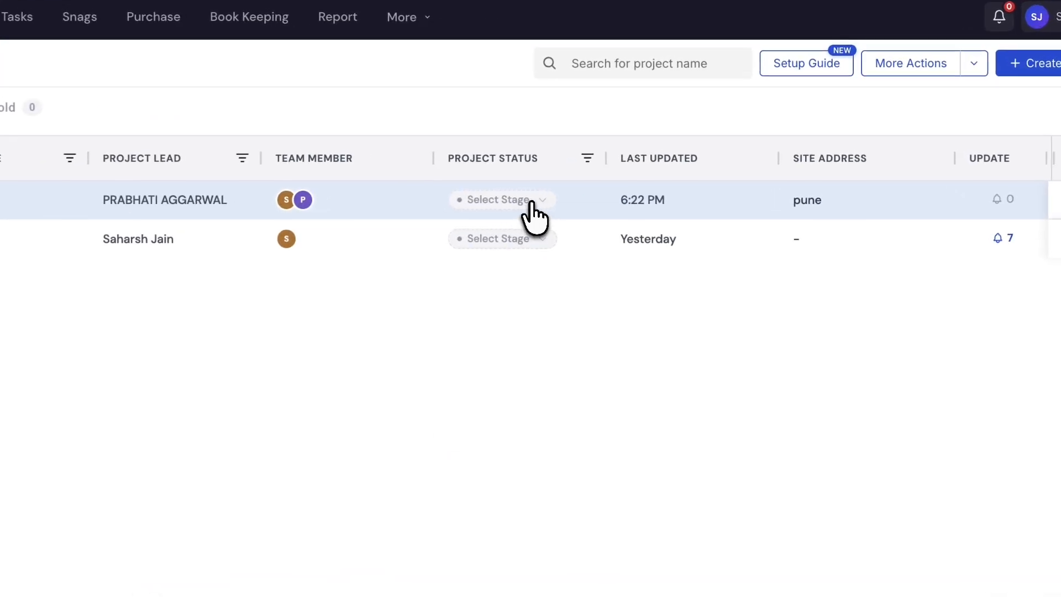
left_click(531, 204)
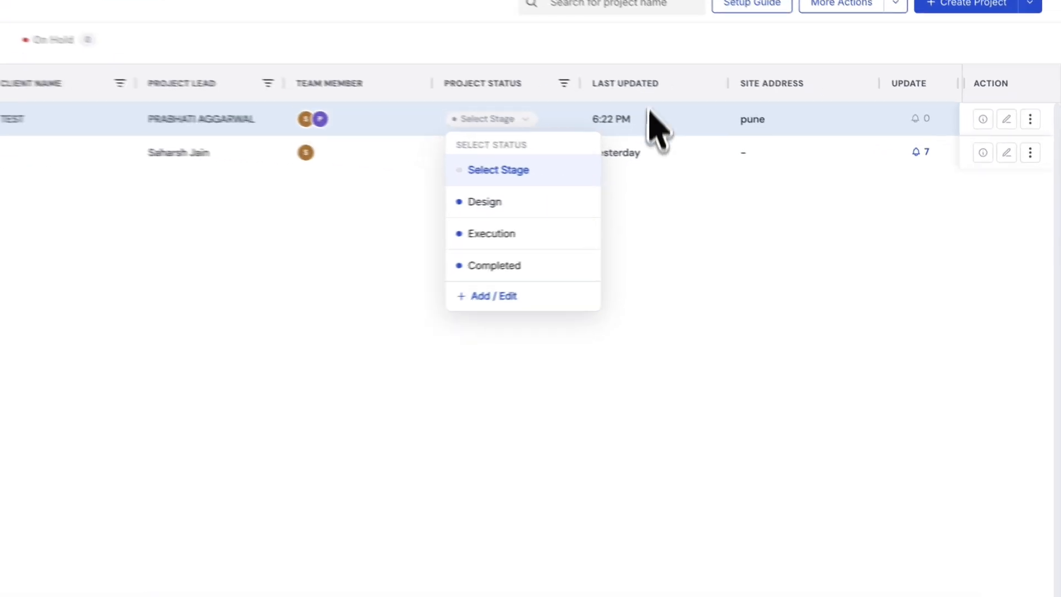
left_click(650, 110)
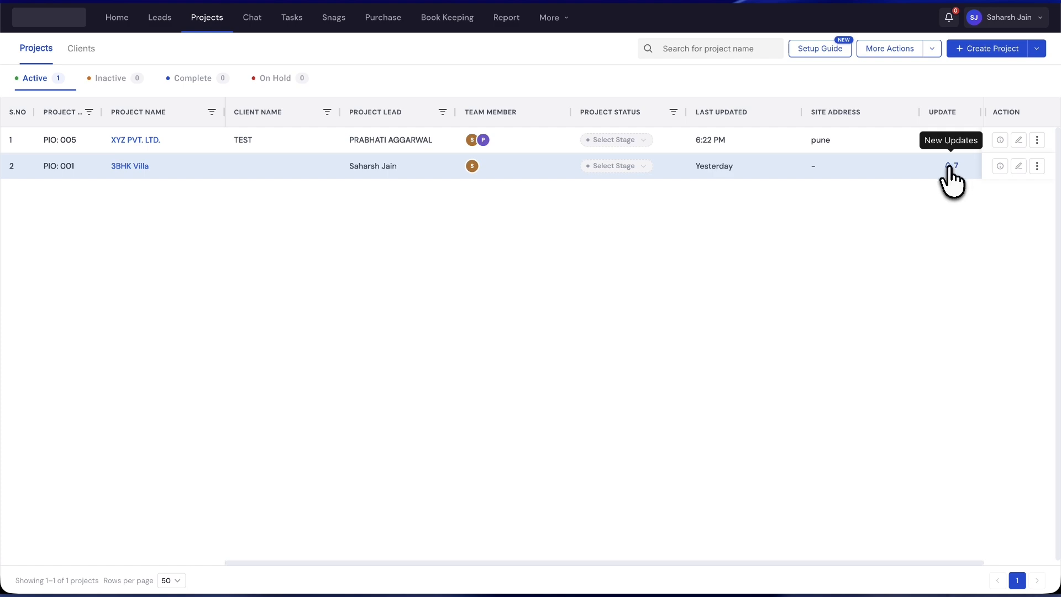
left_click(951, 166)
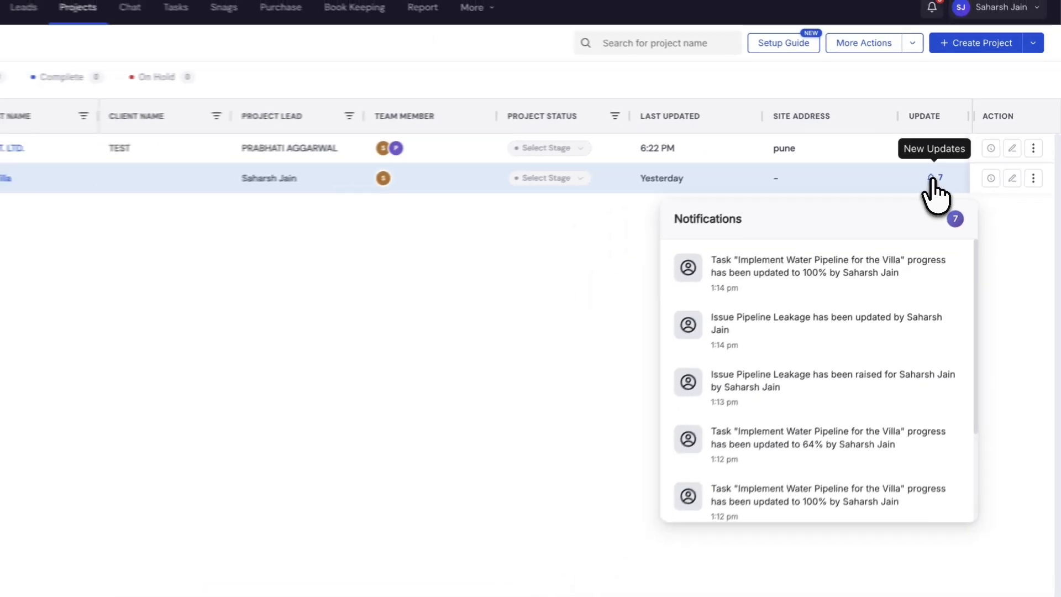
scroll(860, 366, "down", 3)
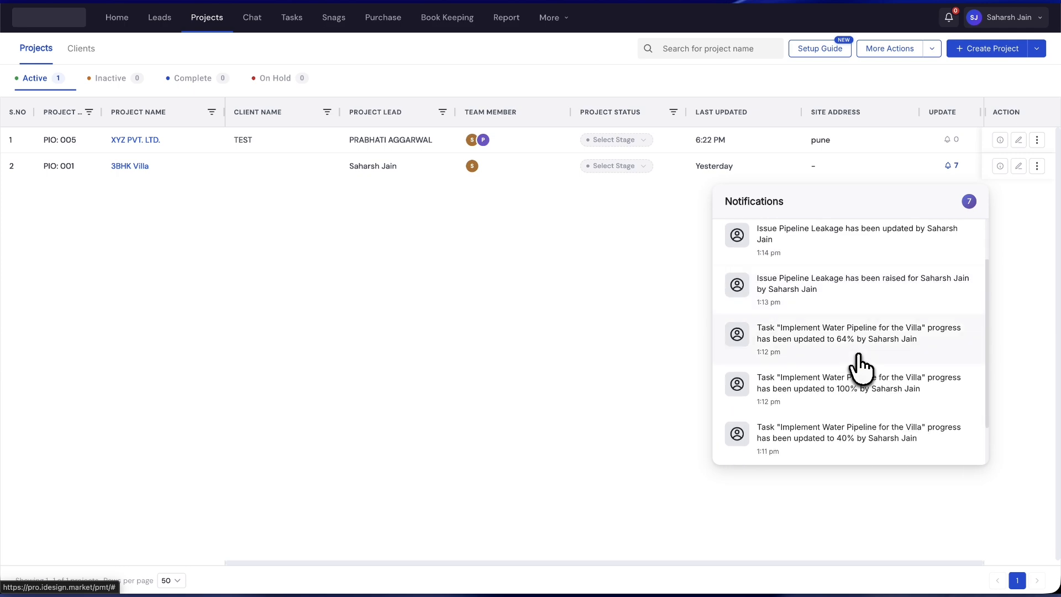
scroll(861, 366, "up", 3)
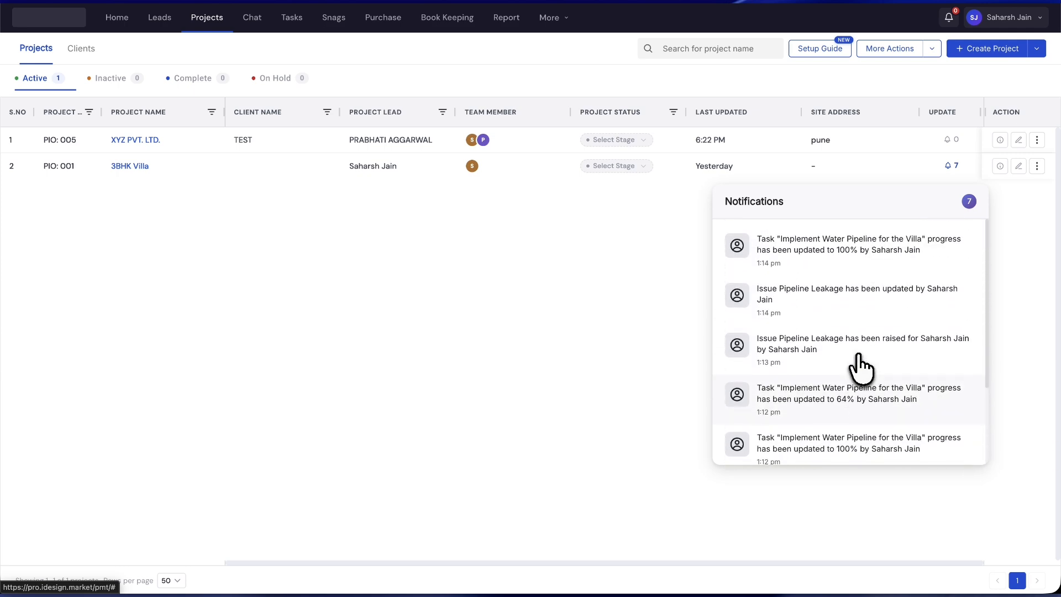
left_click(685, 319)
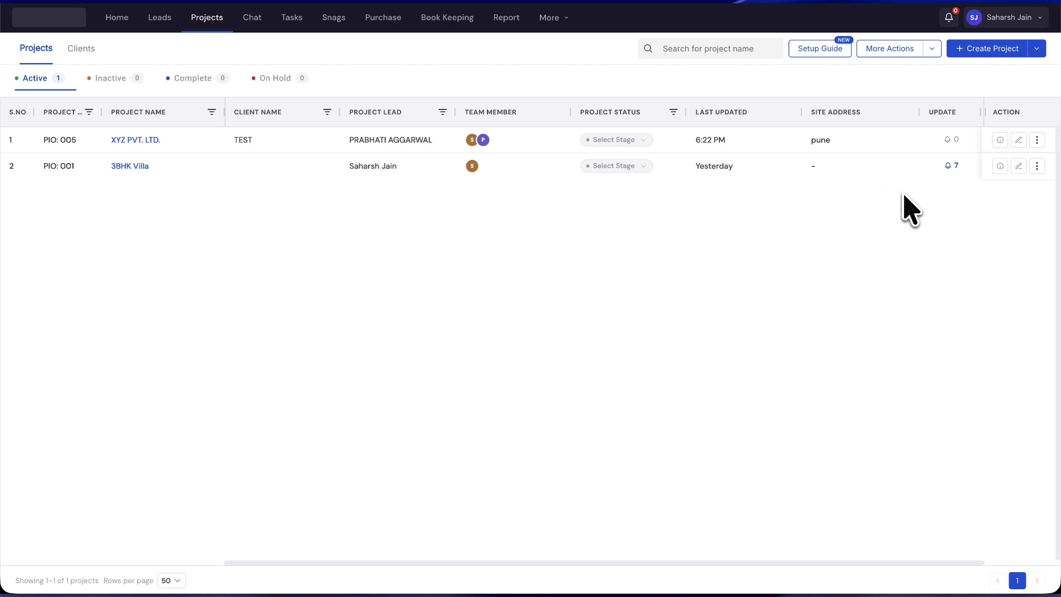
Open XYZ PVT. LTD.'s details and expand its Additional Details and Custom Fields.
left_click(1000, 140)
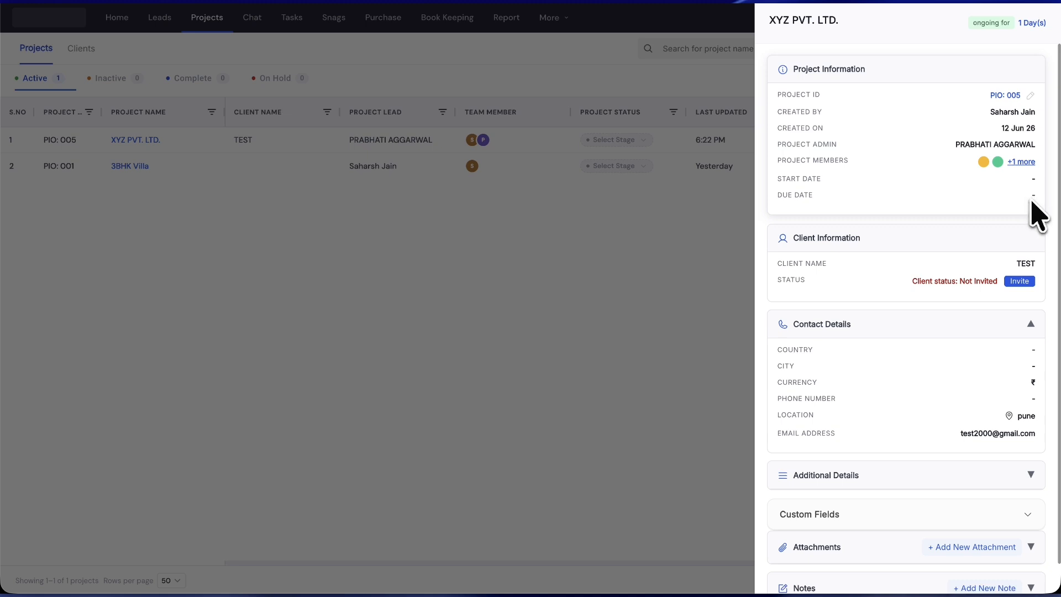
scroll(967, 284, "down", 1)
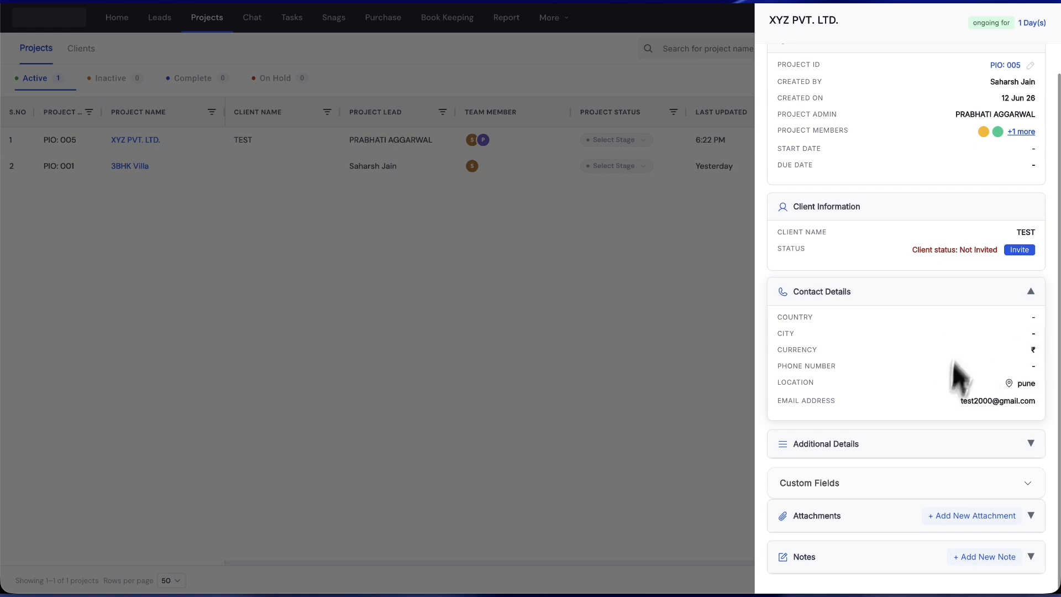
left_click(937, 448)
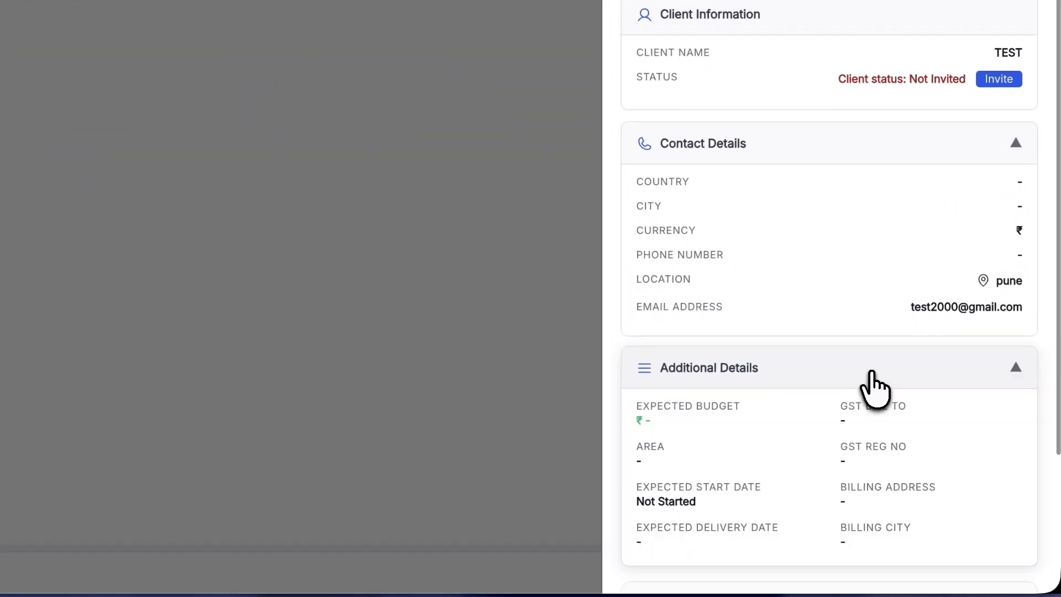
scroll(933, 436, "down", 2)
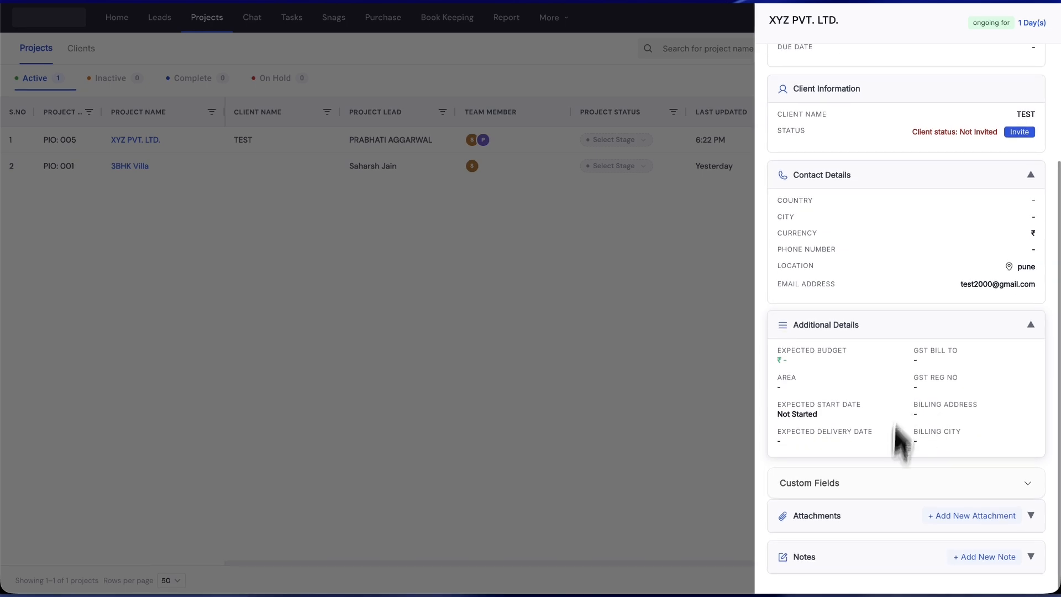
left_click(876, 485)
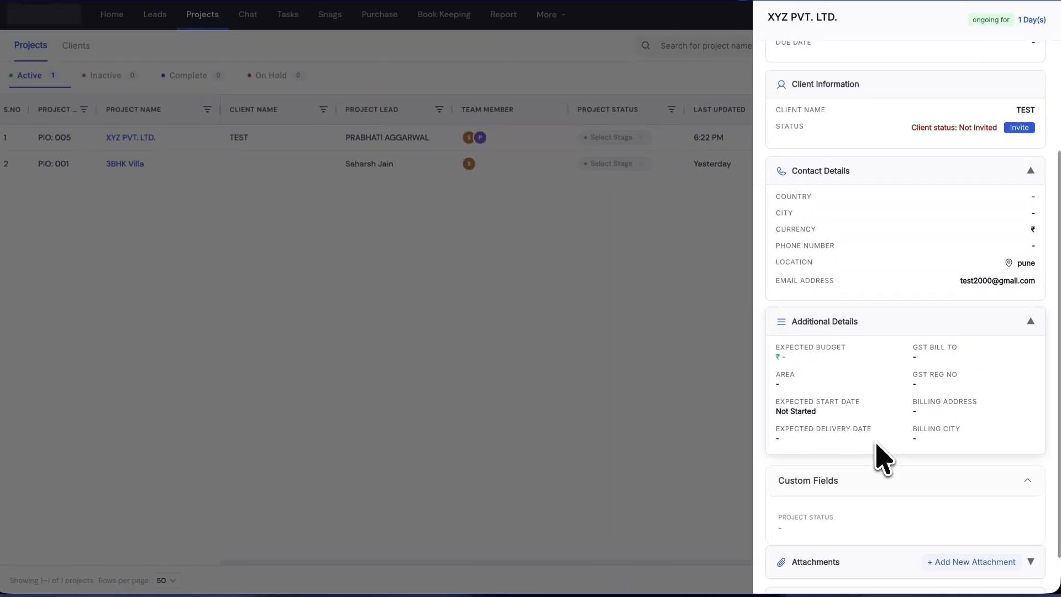
scroll(786, 368, "down", 1)
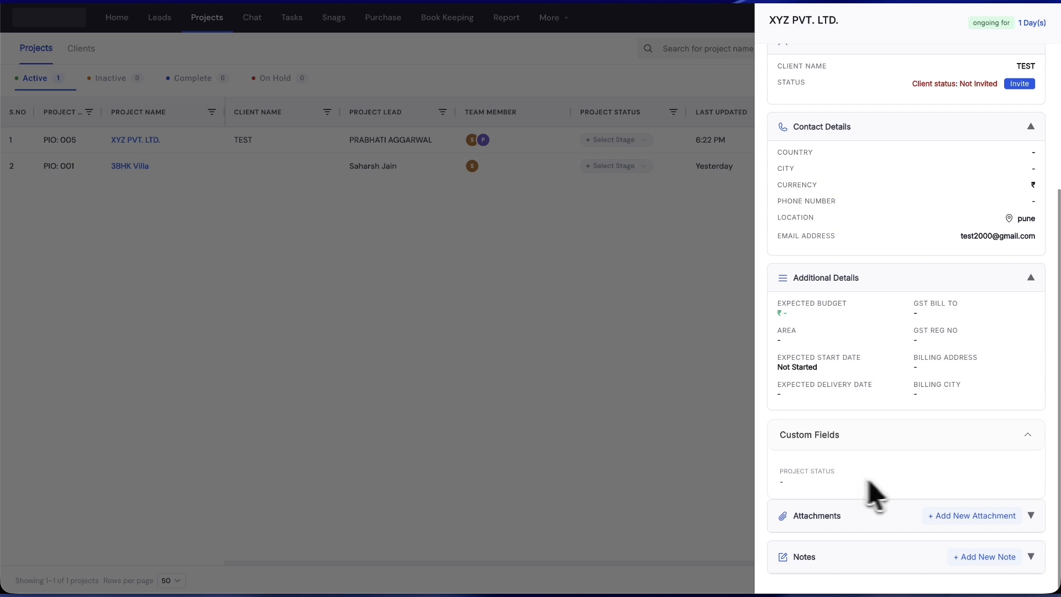
scroll(1001, 462, "up", 4)
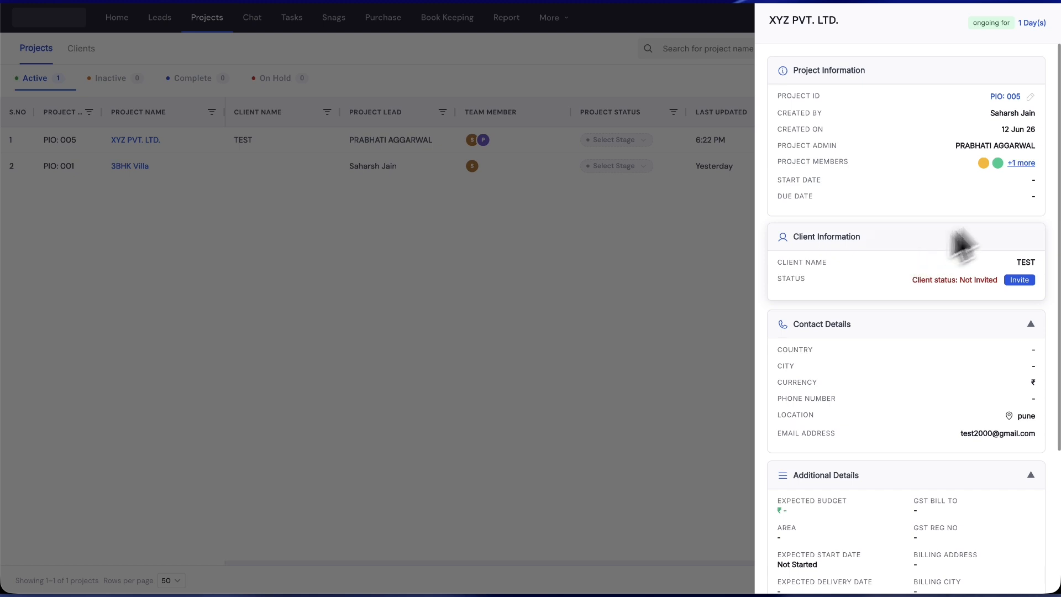
Invite client TEST to the project and close the details panel.
left_click(1015, 280)
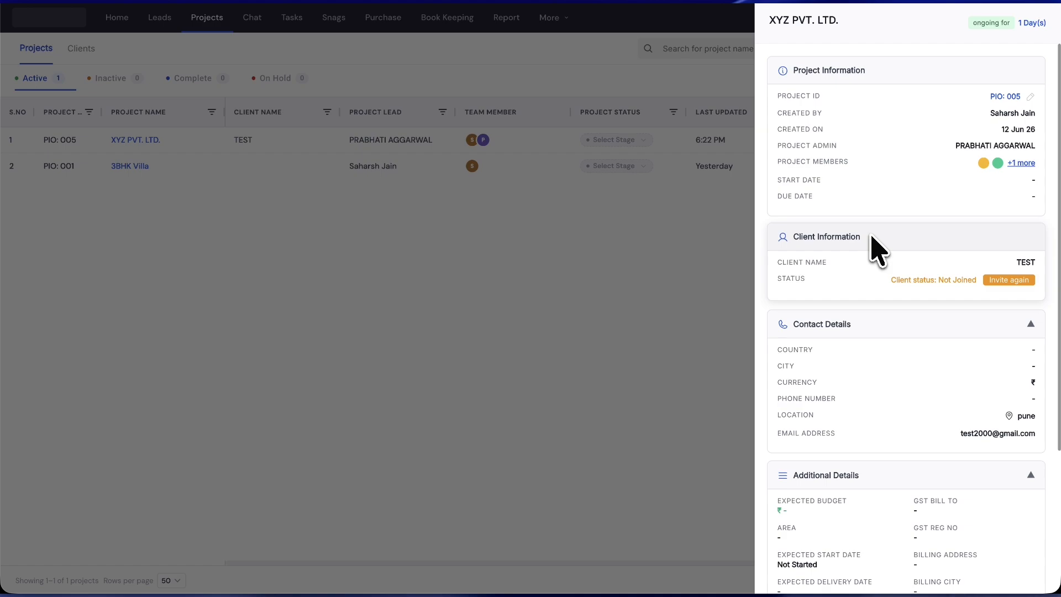
left_click(671, 239)
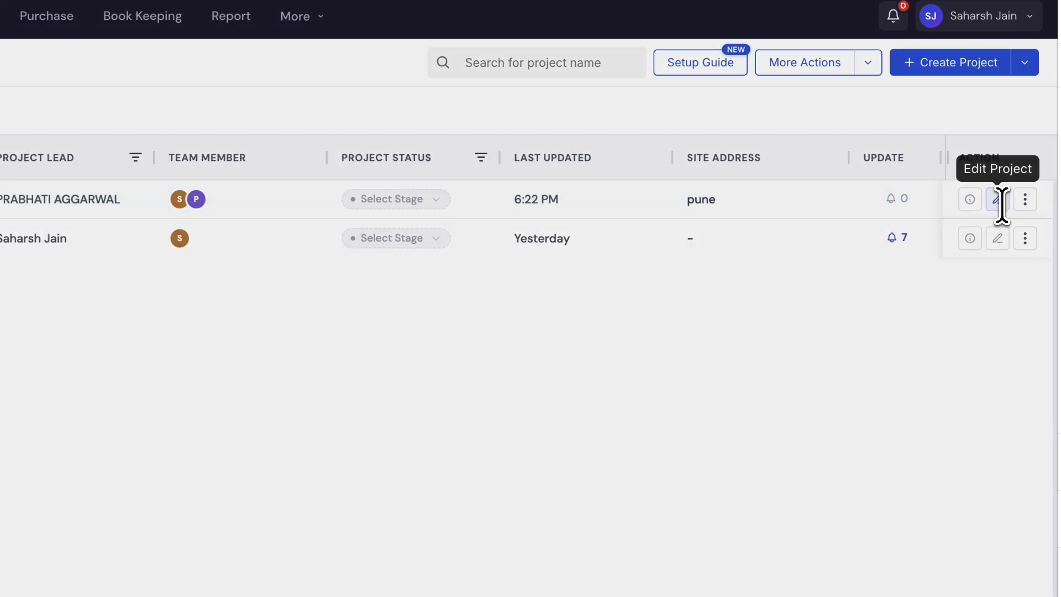
left_click(1019, 140)
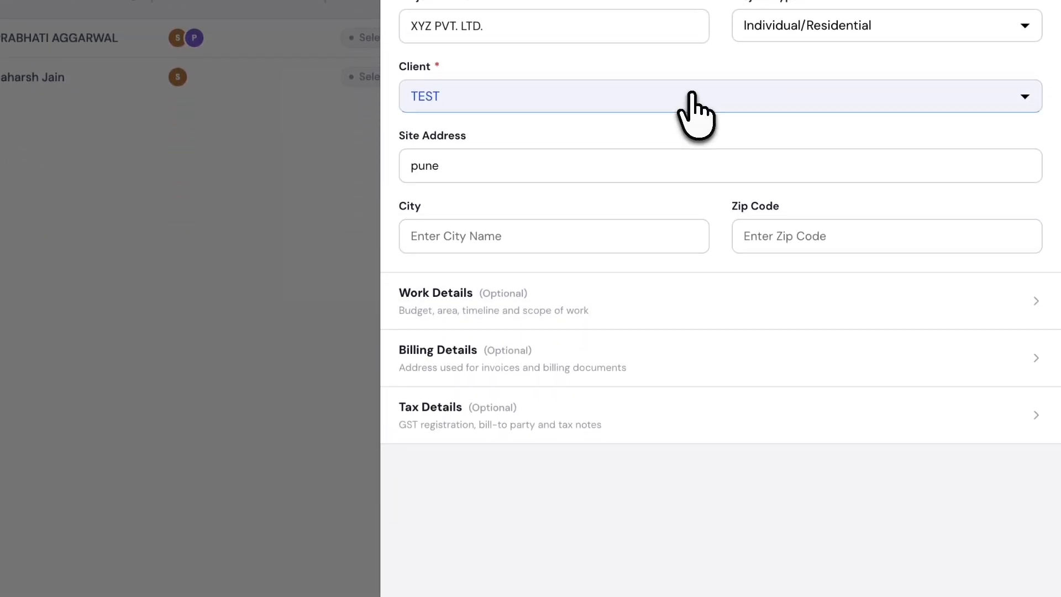
left_click(694, 213)
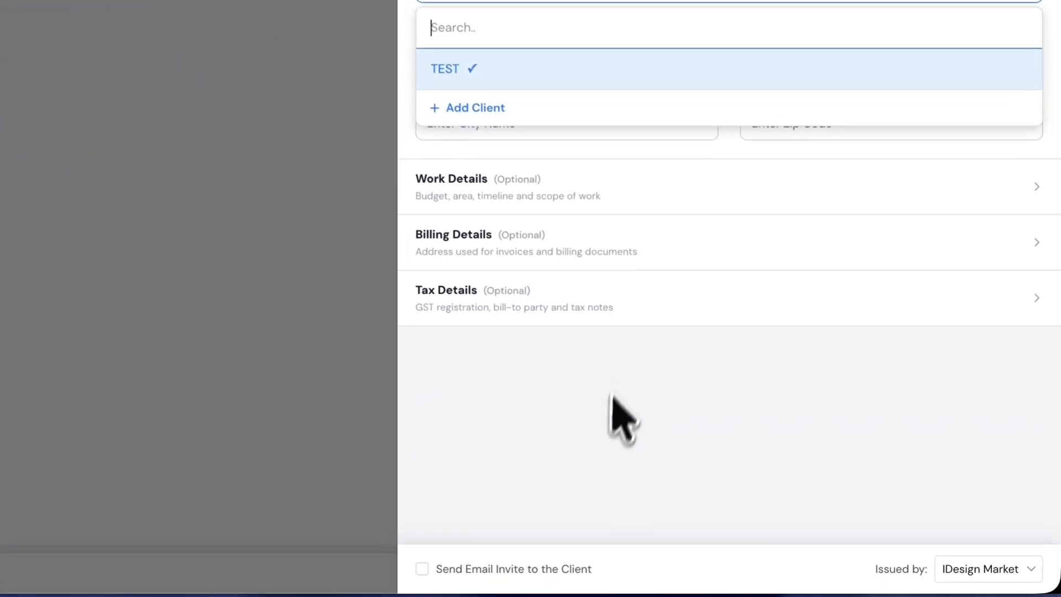
left_click(610, 397)
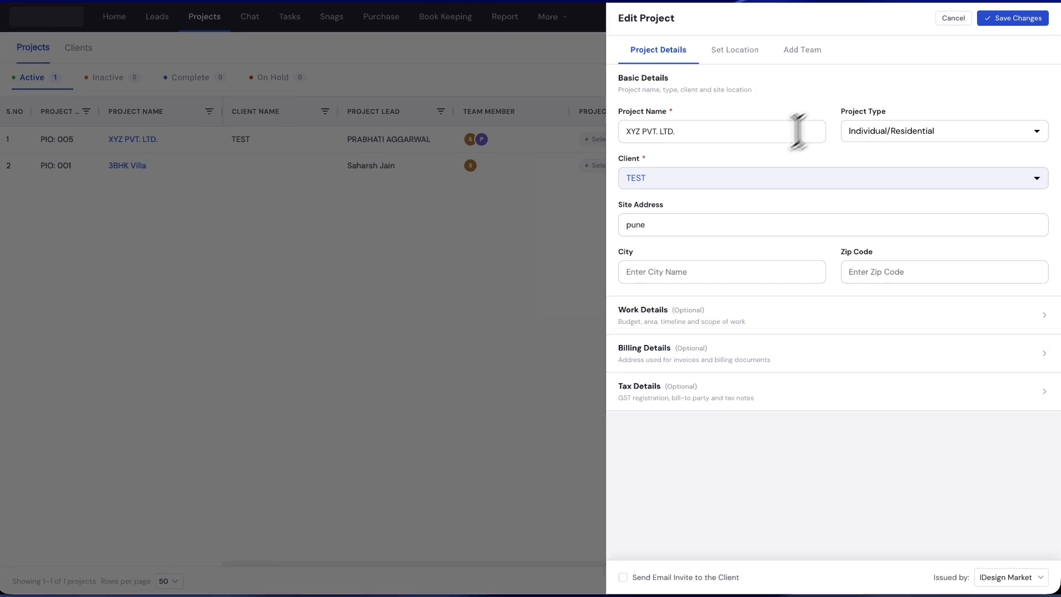
left_click(541, 264)
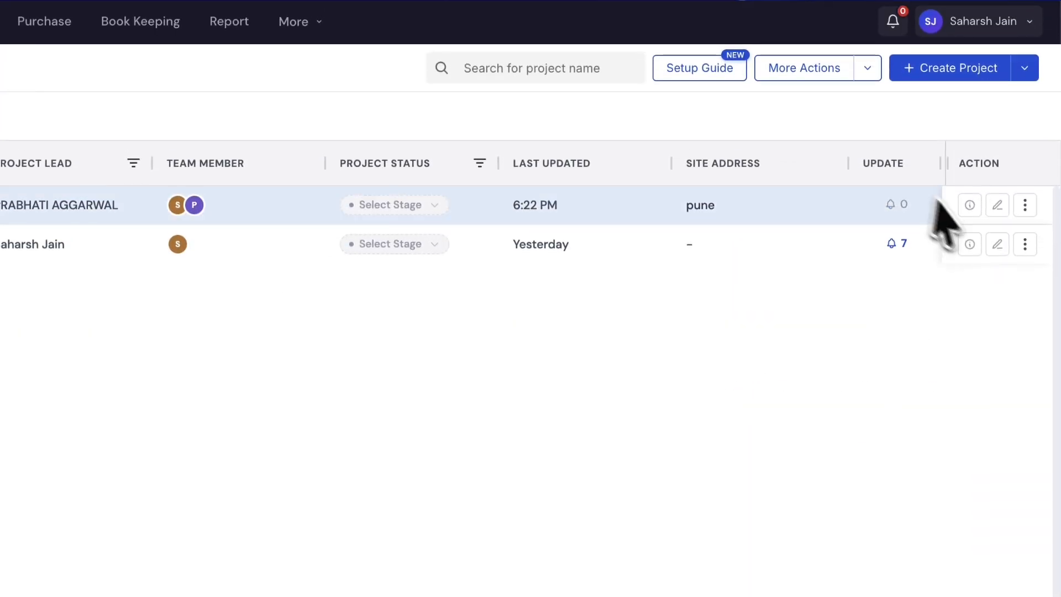
left_click(1025, 153)
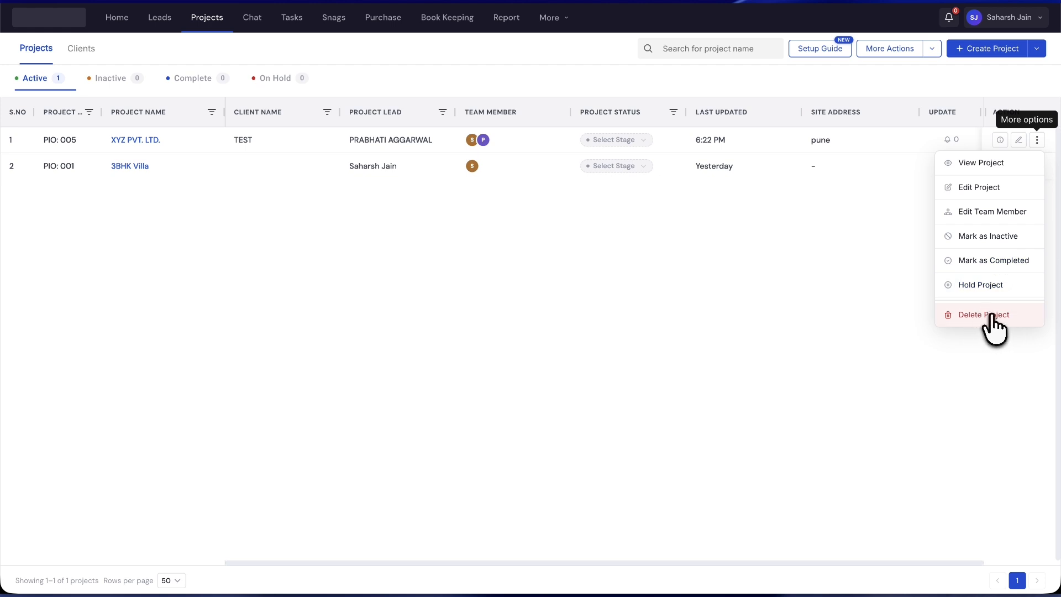
left_click(987, 315)
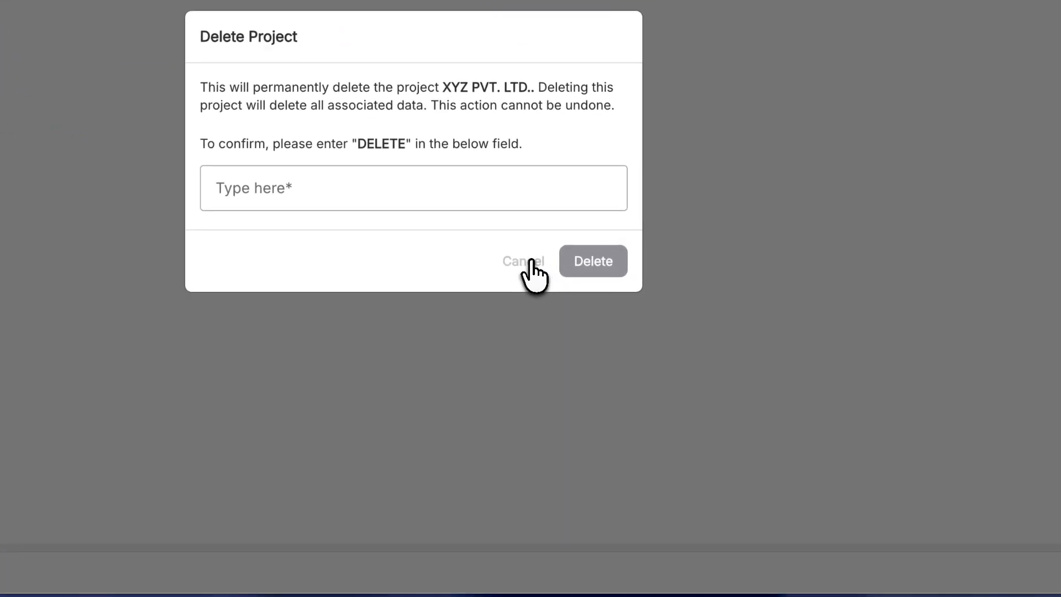
left_click(532, 261)
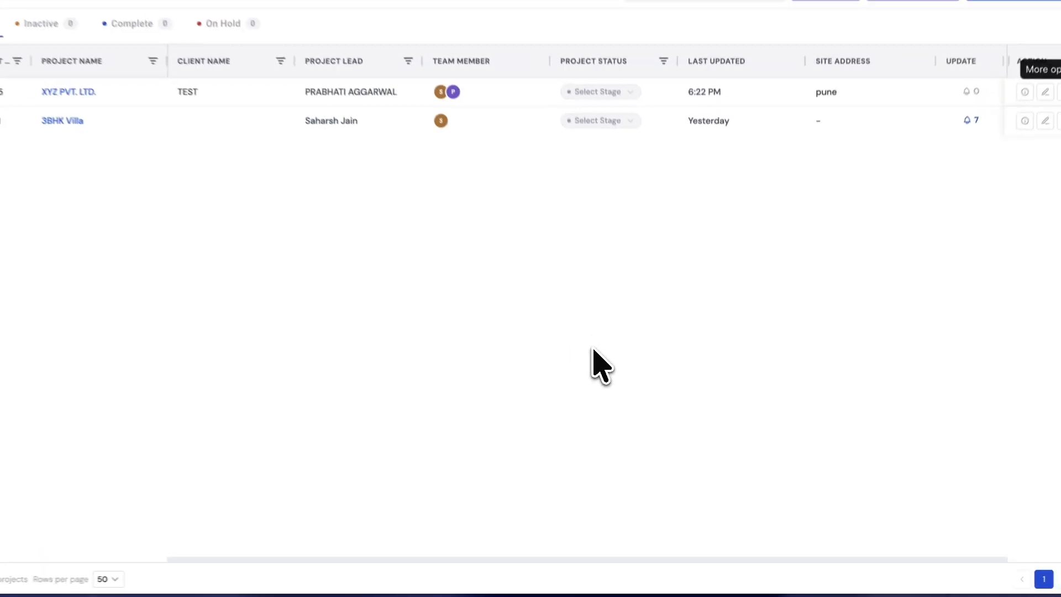